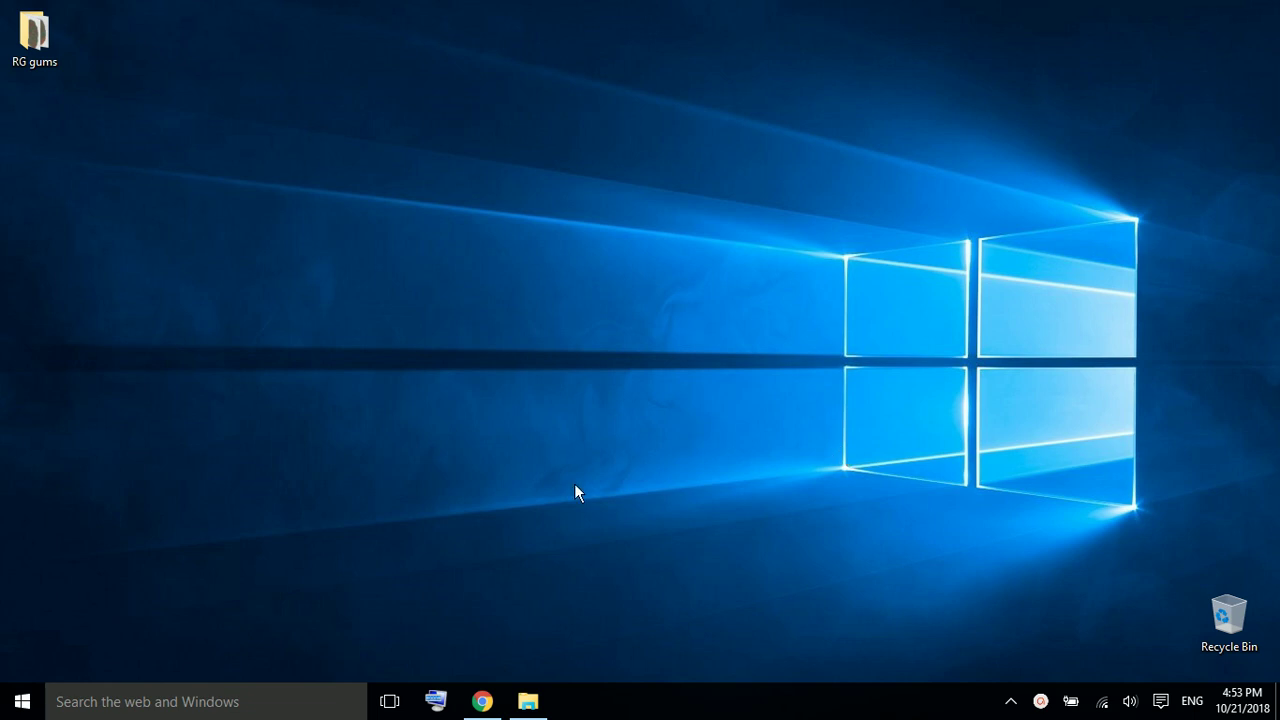
Restore Chrome from the taskbar, back on the ImageJ download page
{"action": "left_click", "coordinate": [482, 701]}
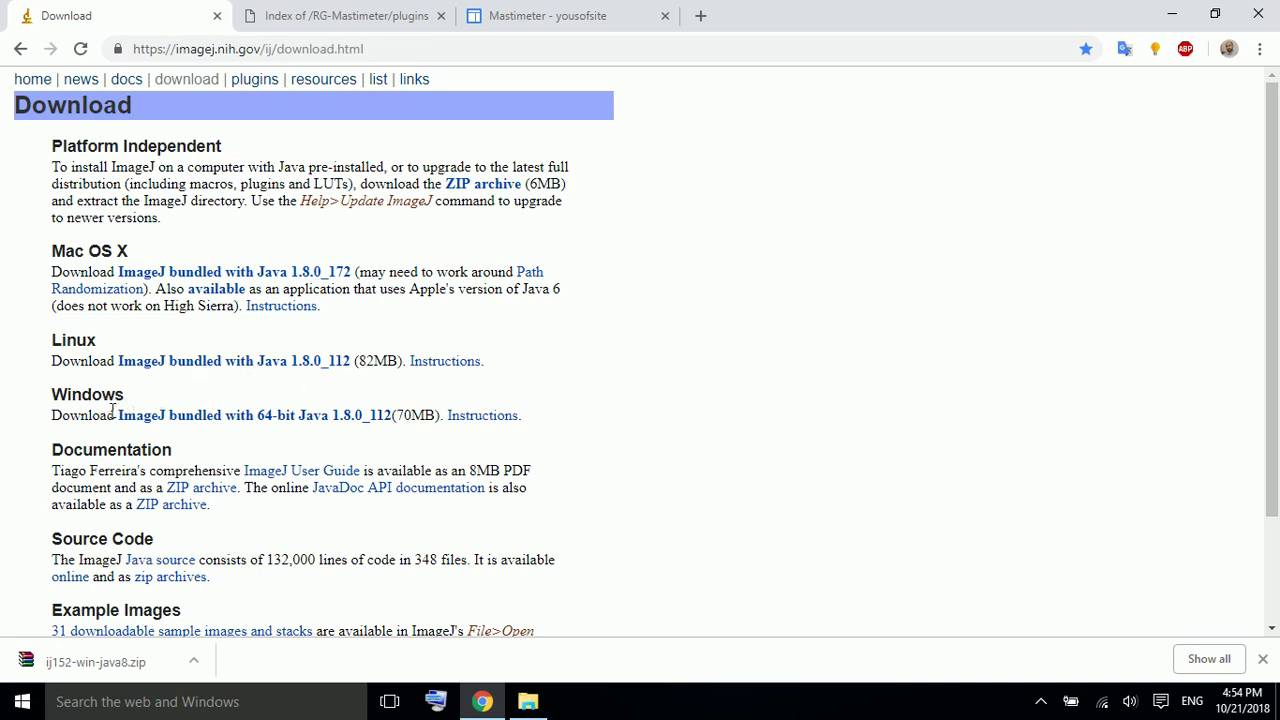
Highlight the 'ImageJ bundled with 64-bit Java' link text, then switch to File Explorer's Downloads folder
{"action": "left_click_drag", "start_coordinate": [116, 415], "coordinate": [396, 418]}
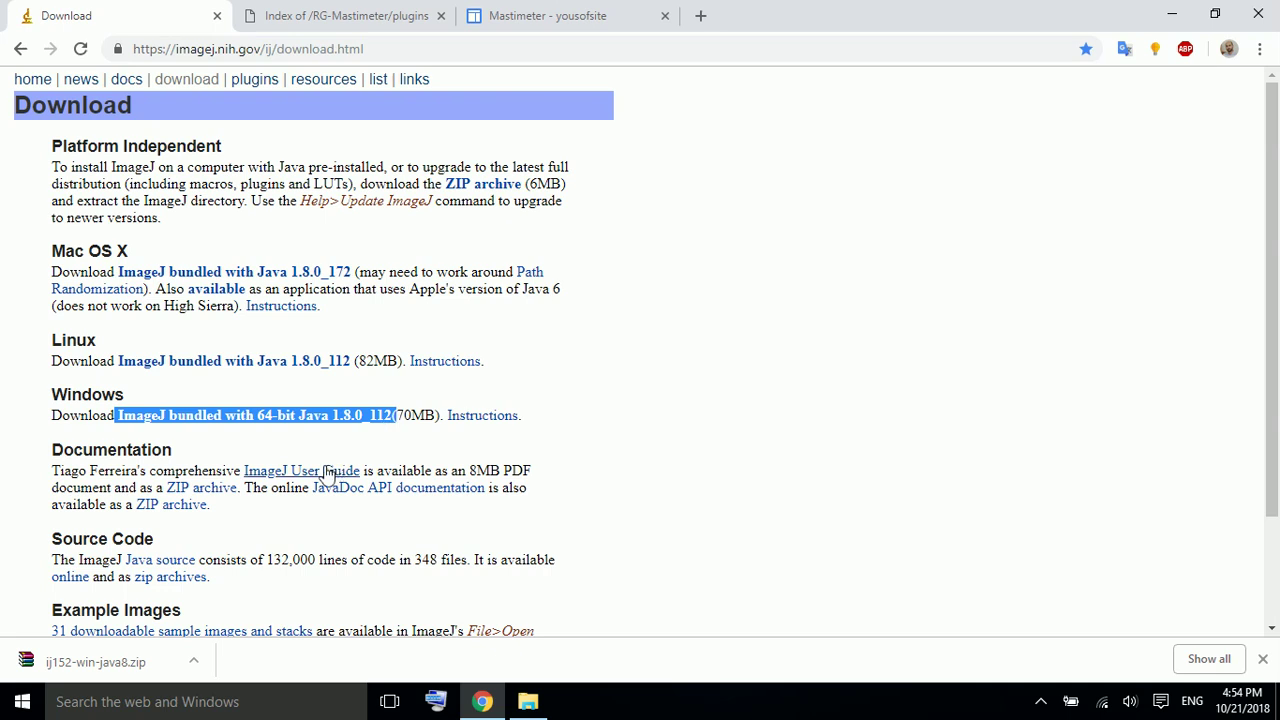
{"action": "left_click", "coordinate": [528, 701]}
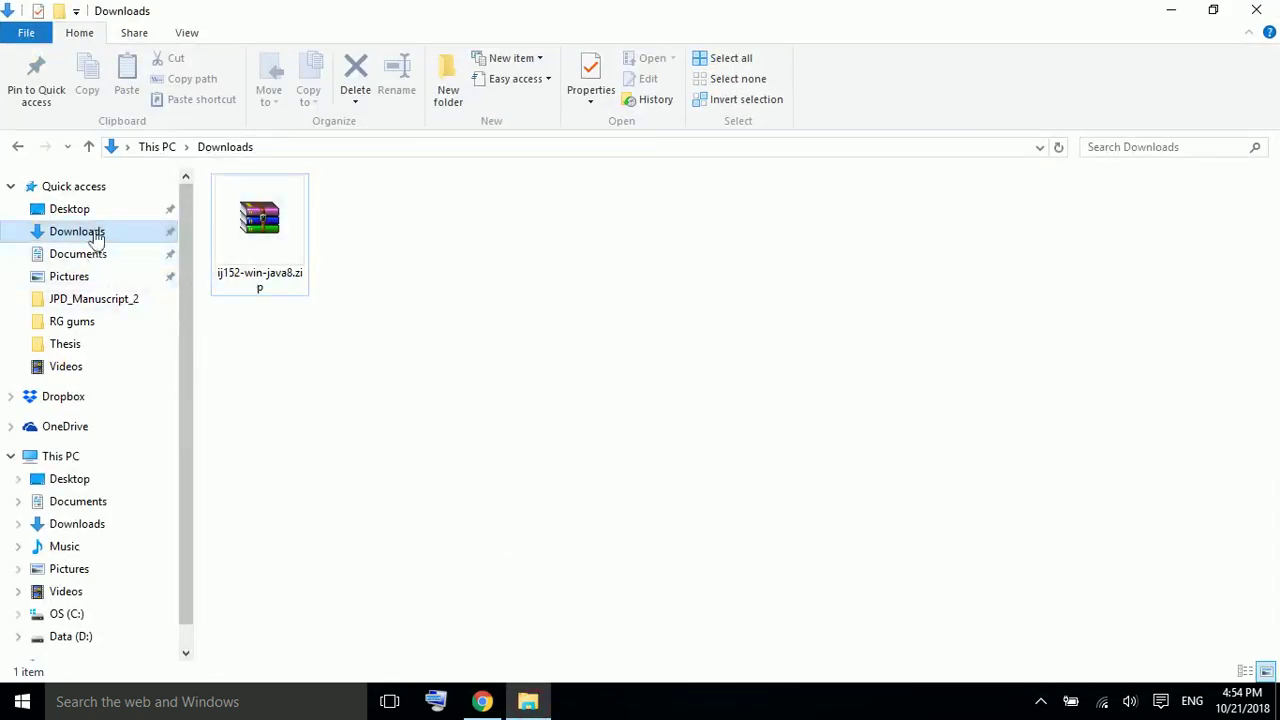
Extract ij152-win-java8.zip here and open the resulting ImageJ folder
{"action": "left_click", "coordinate": [272, 225]}
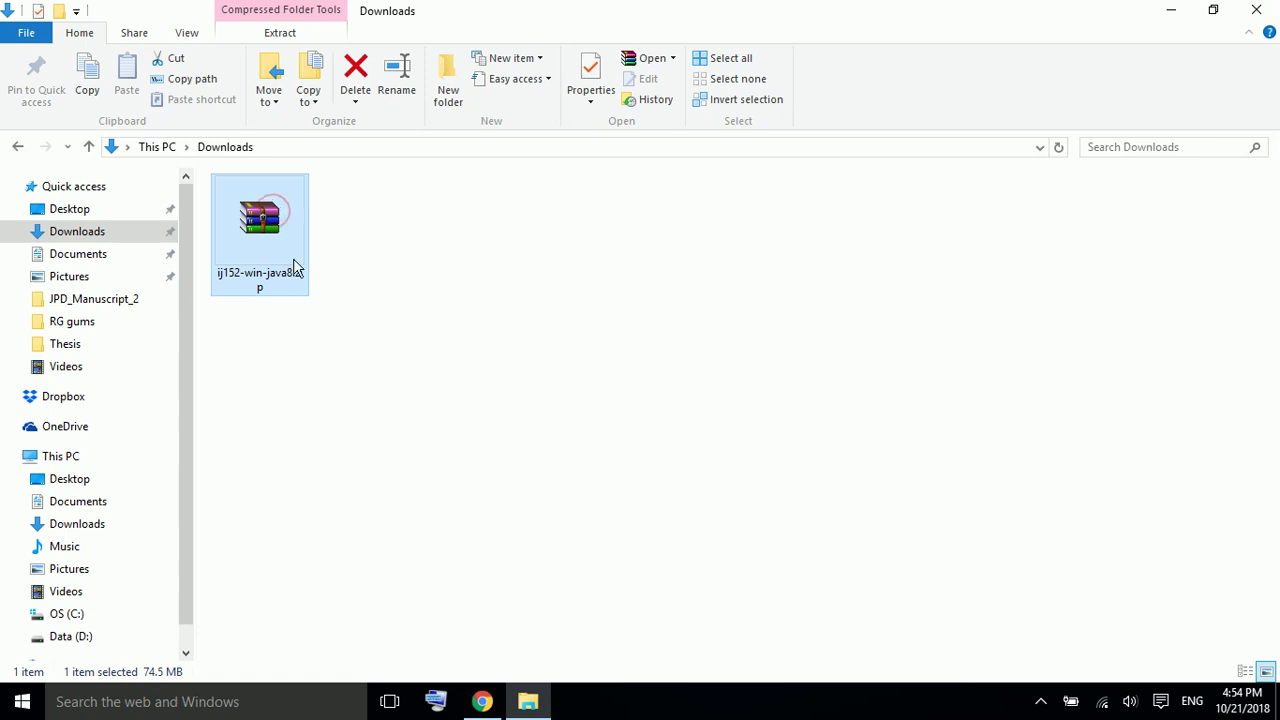
{"action": "right_click", "coordinate": [279, 247]}
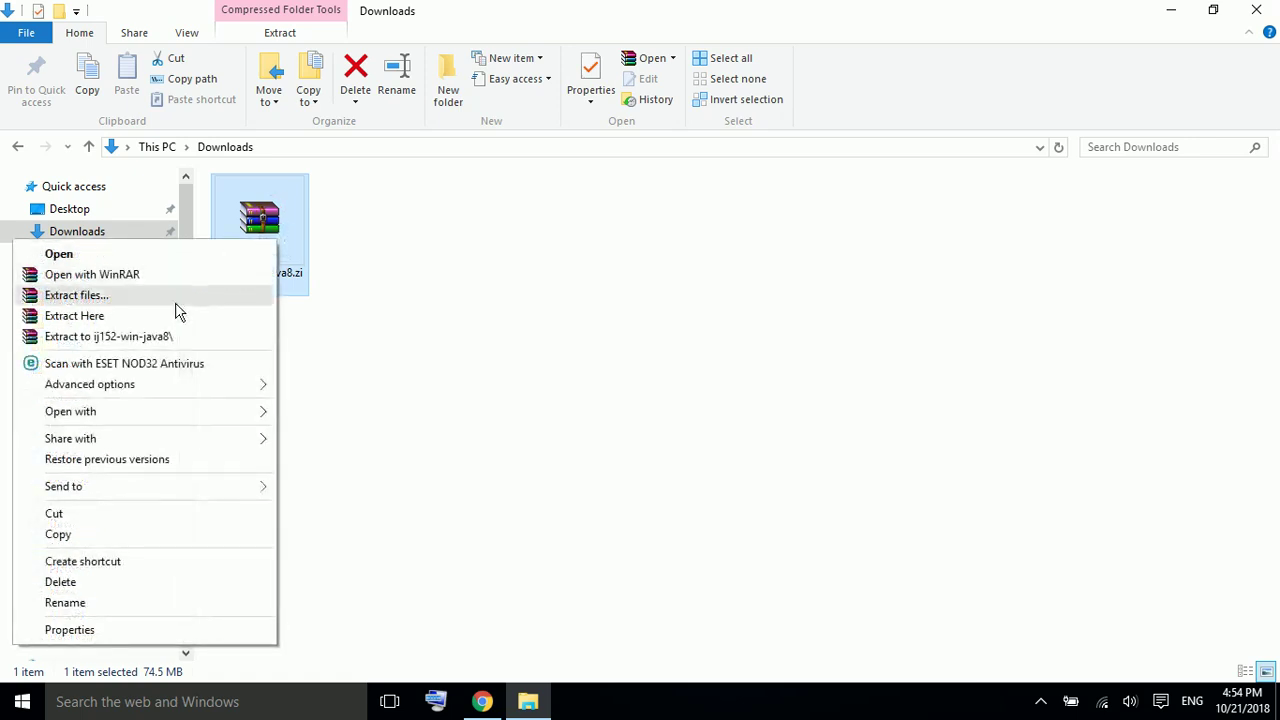
{"action": "left_click", "coordinate": [178, 316]}
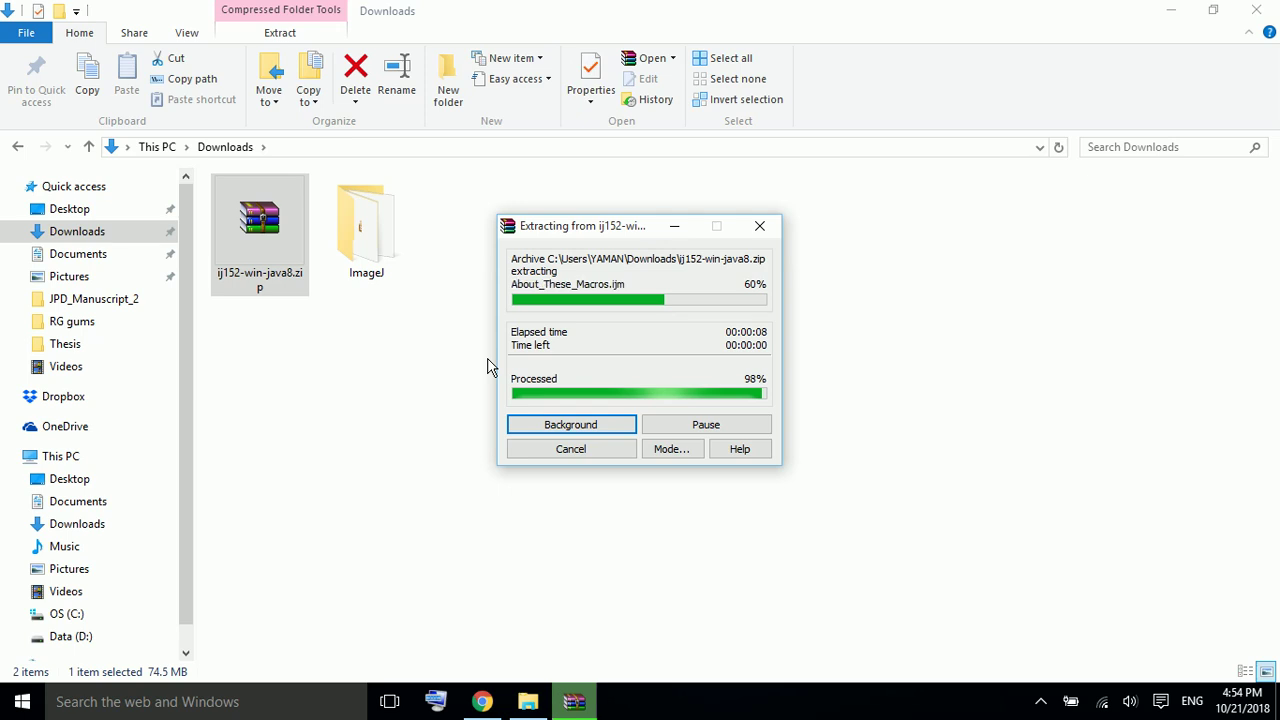
{"action": "left_click", "coordinate": [383, 250]}
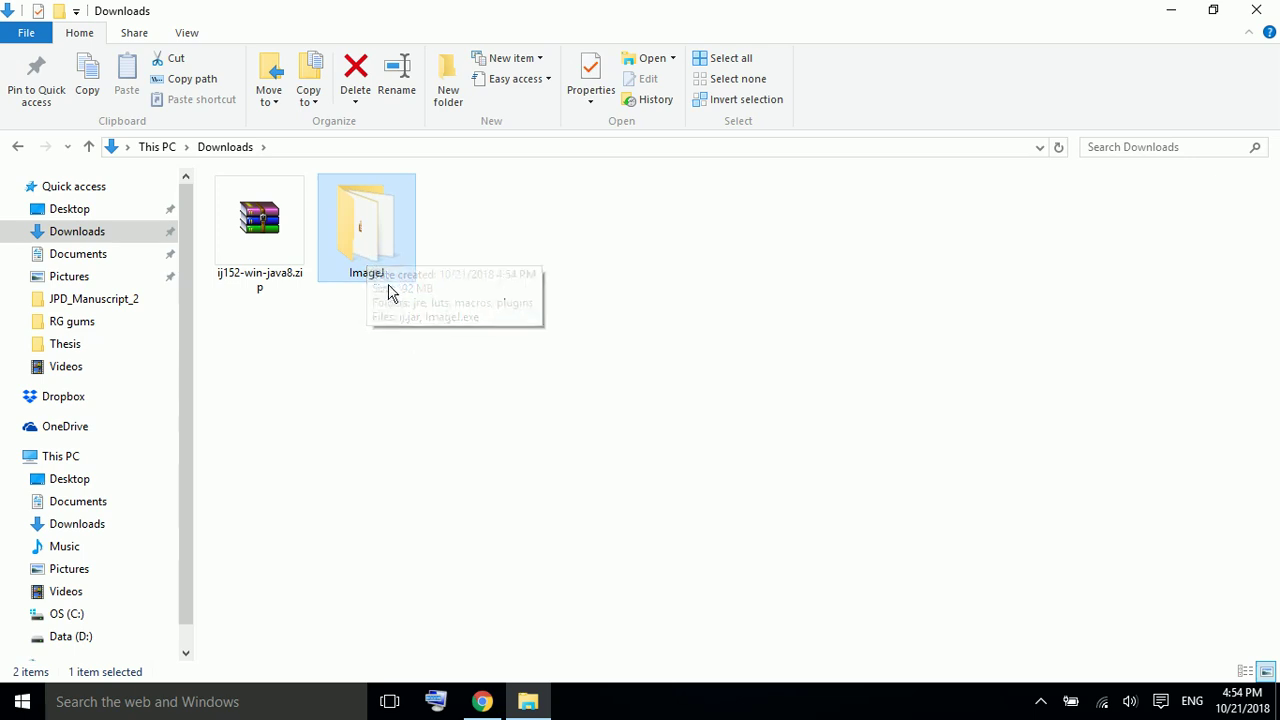
{"action": "double_click", "coordinate": [369, 228]}
Create a desktop shortcut to ImageJ.exe
{"action": "left_click", "coordinate": [279, 312]}
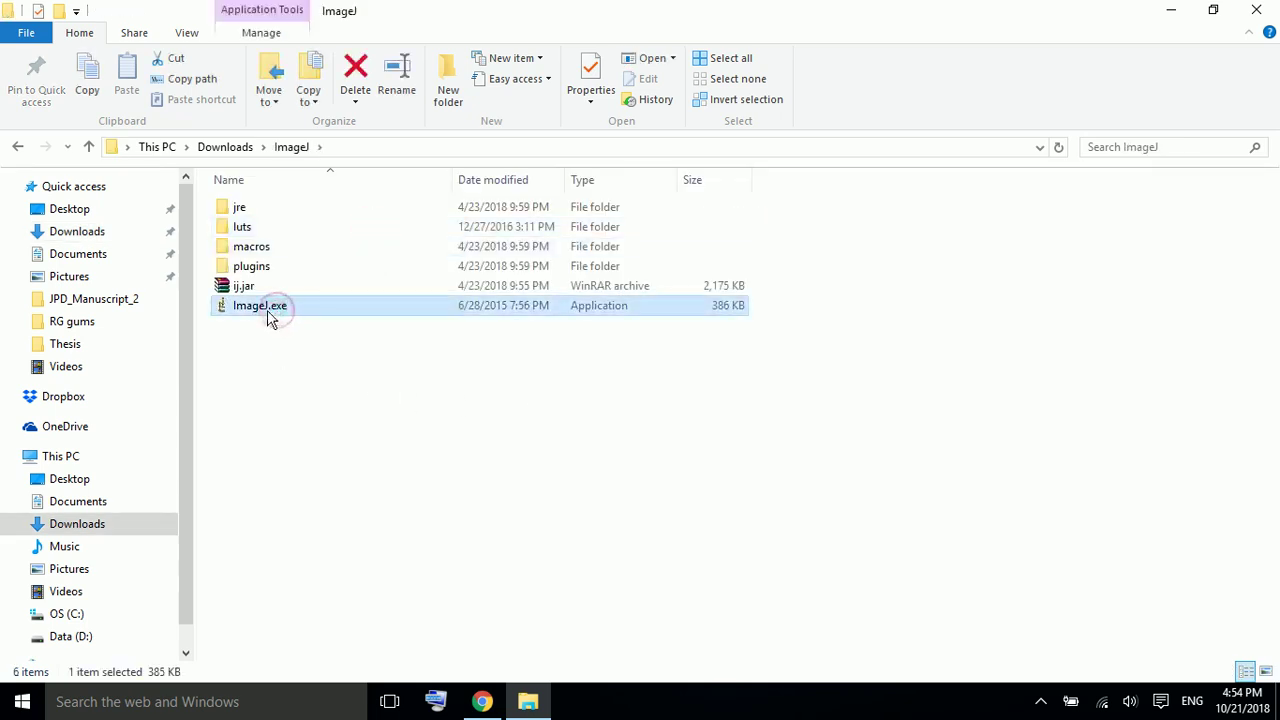
{"action": "right_click", "coordinate": [257, 314]}
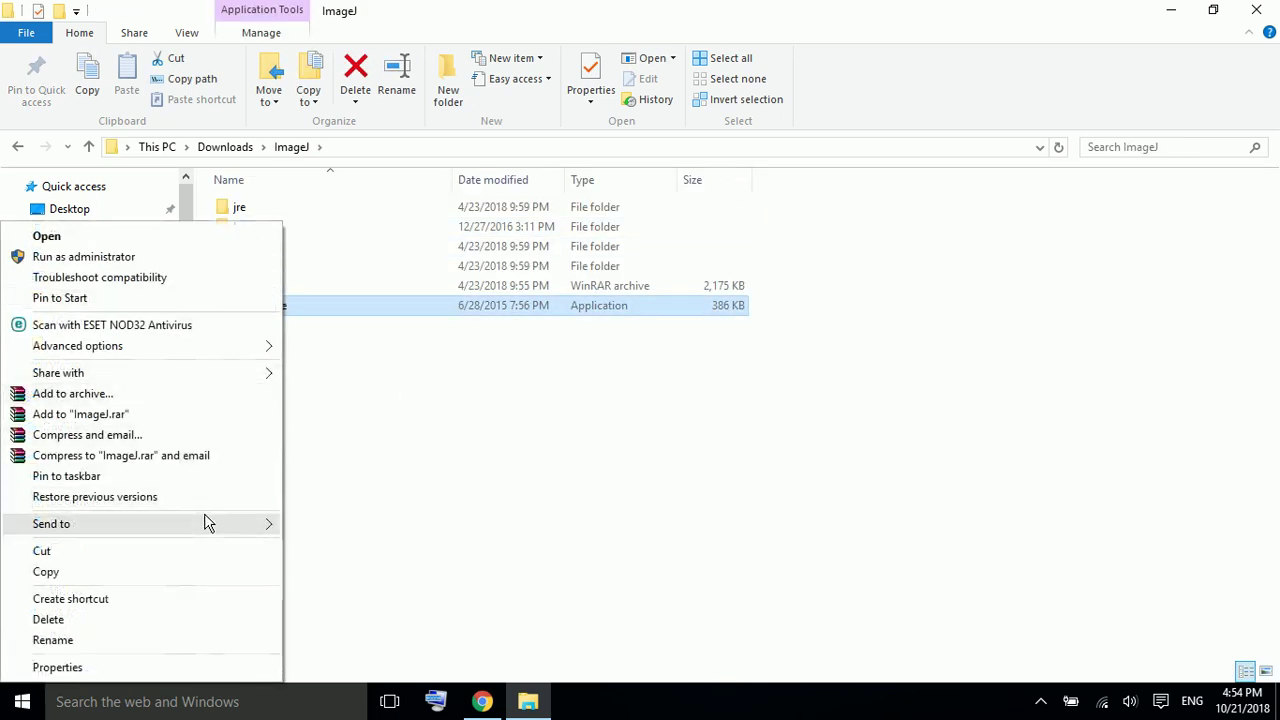
{"action": "mouse_move", "coordinate": [60, 524]}
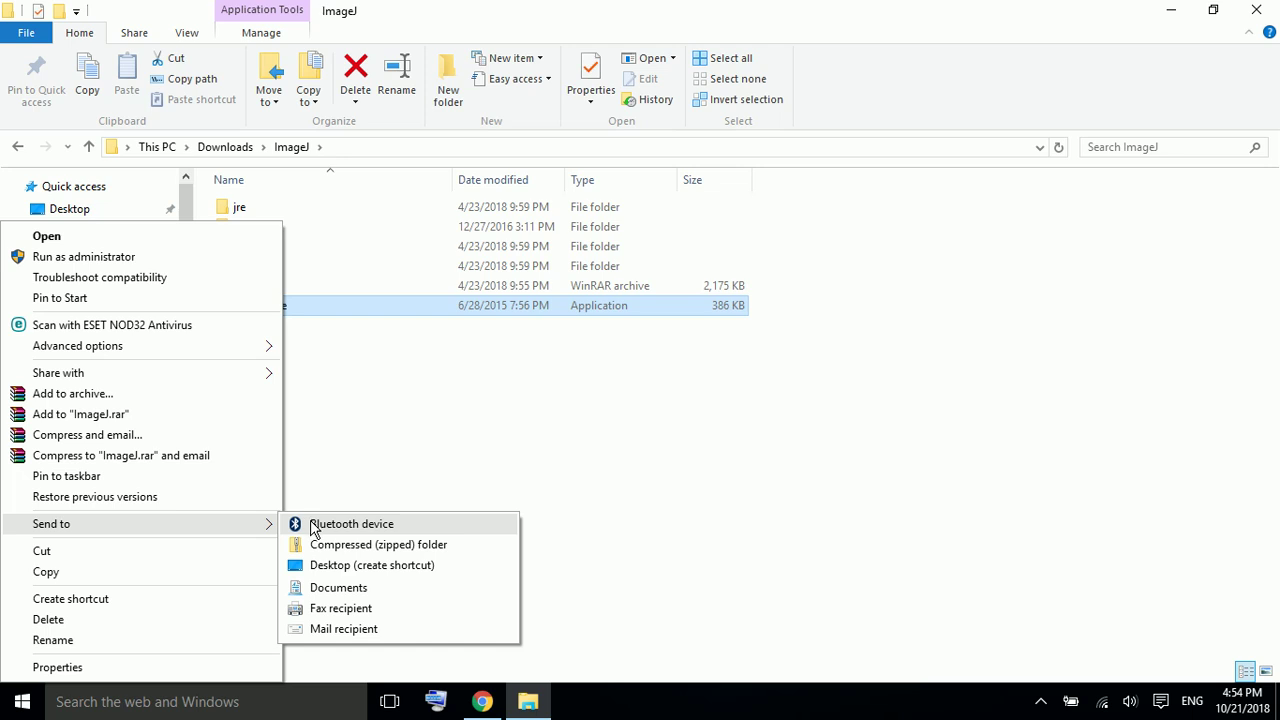
{"action": "left_click", "coordinate": [352, 575]}
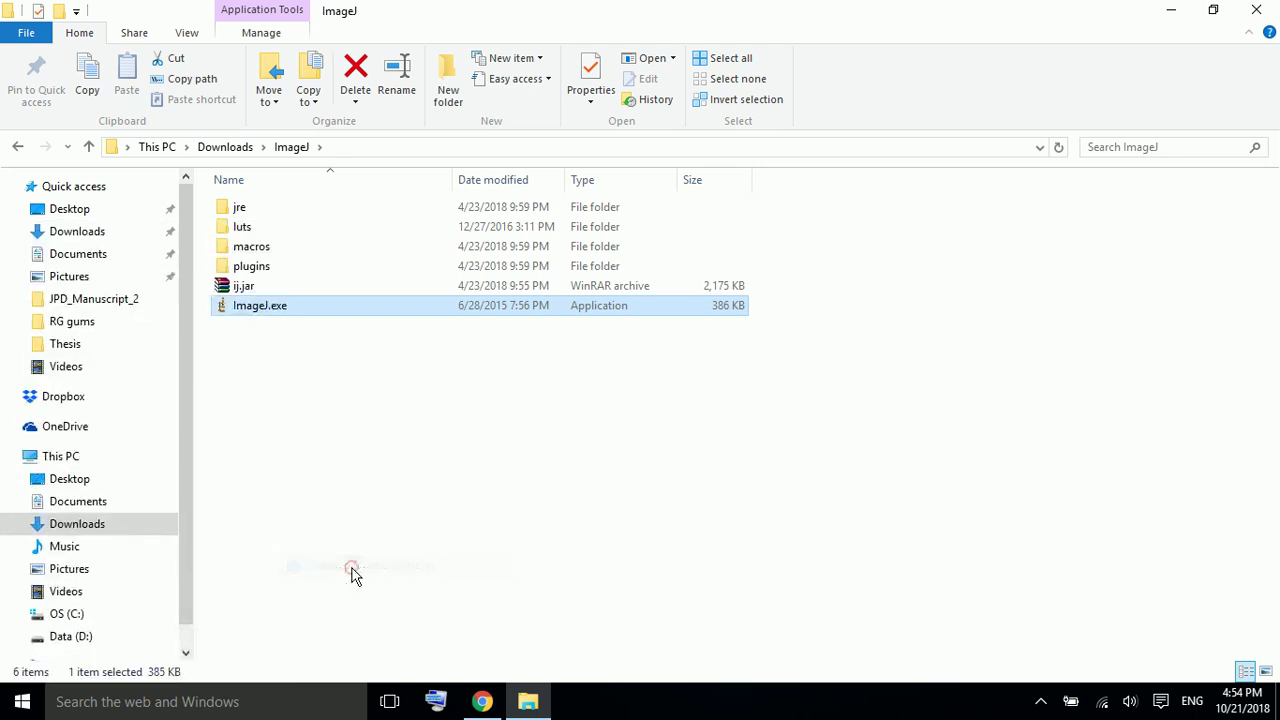
Launch ImageJ from the desktop shortcut, approving the unsigned-program warning
{"action": "left_click", "coordinate": [1165, 16]}
{"action": "left_click", "coordinate": [1171, 18]}
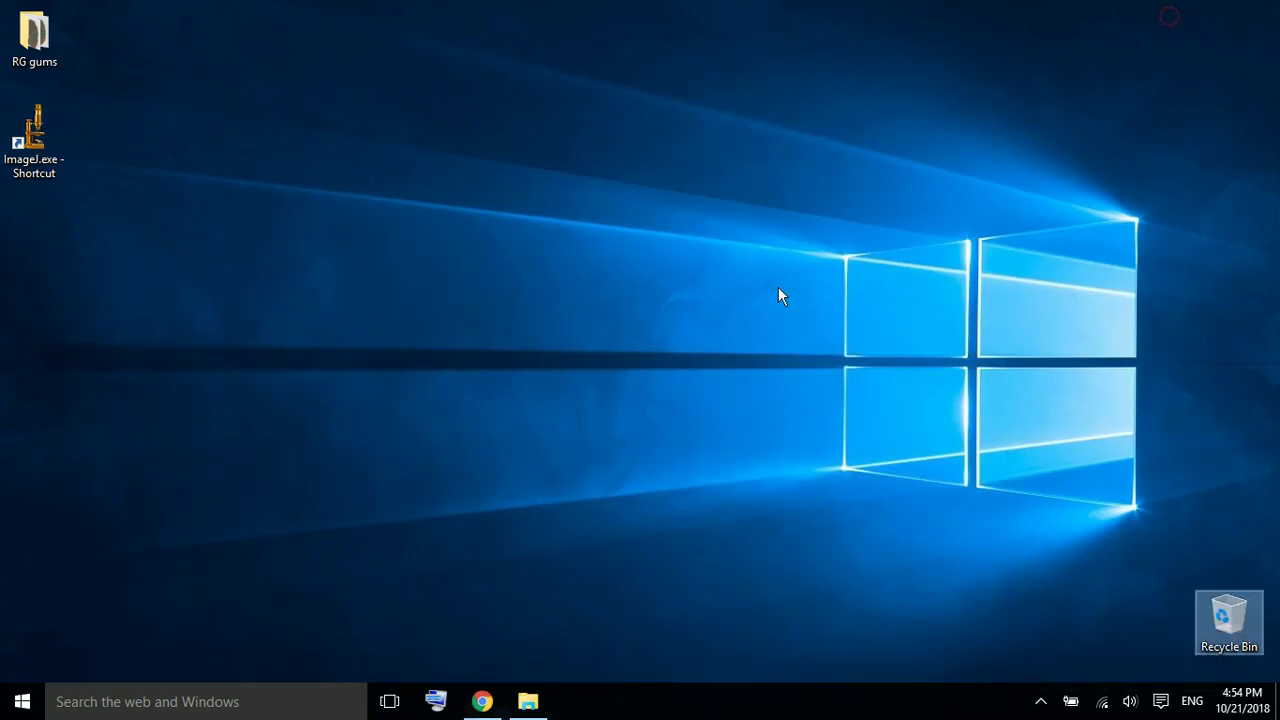
{"action": "double_click", "coordinate": [40, 140]}
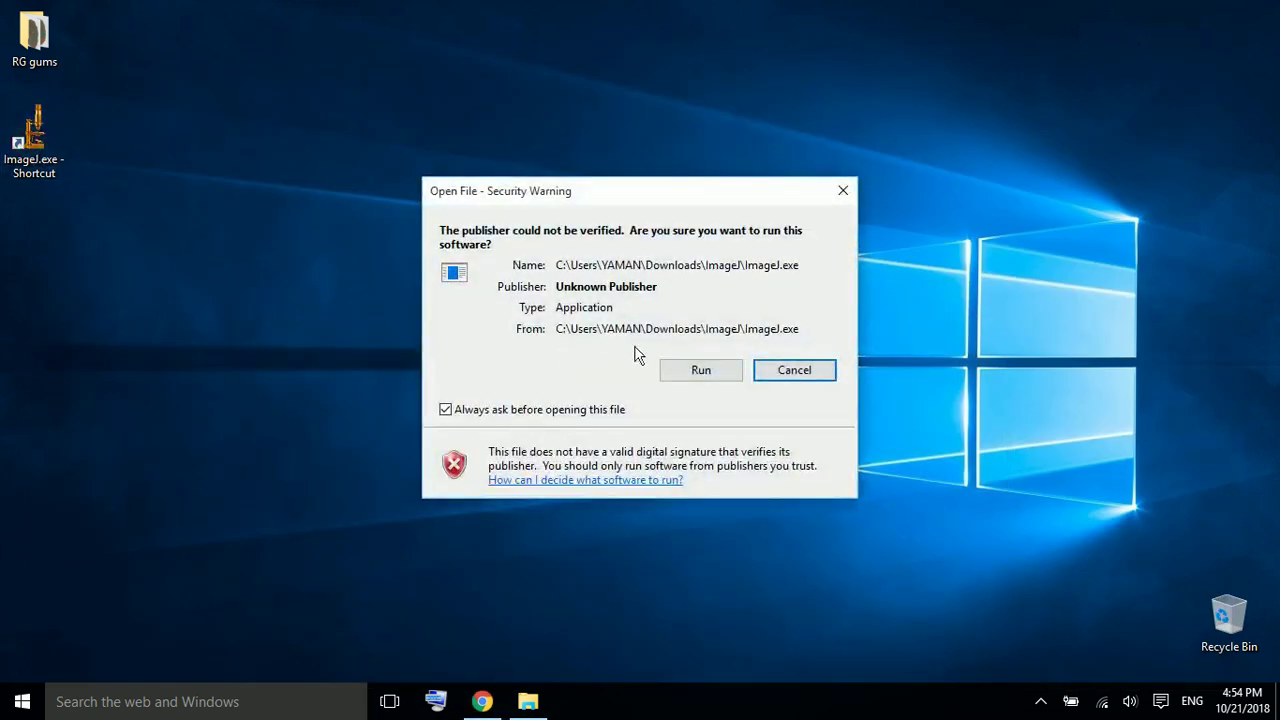
{"action": "left_click", "coordinate": [701, 371]}
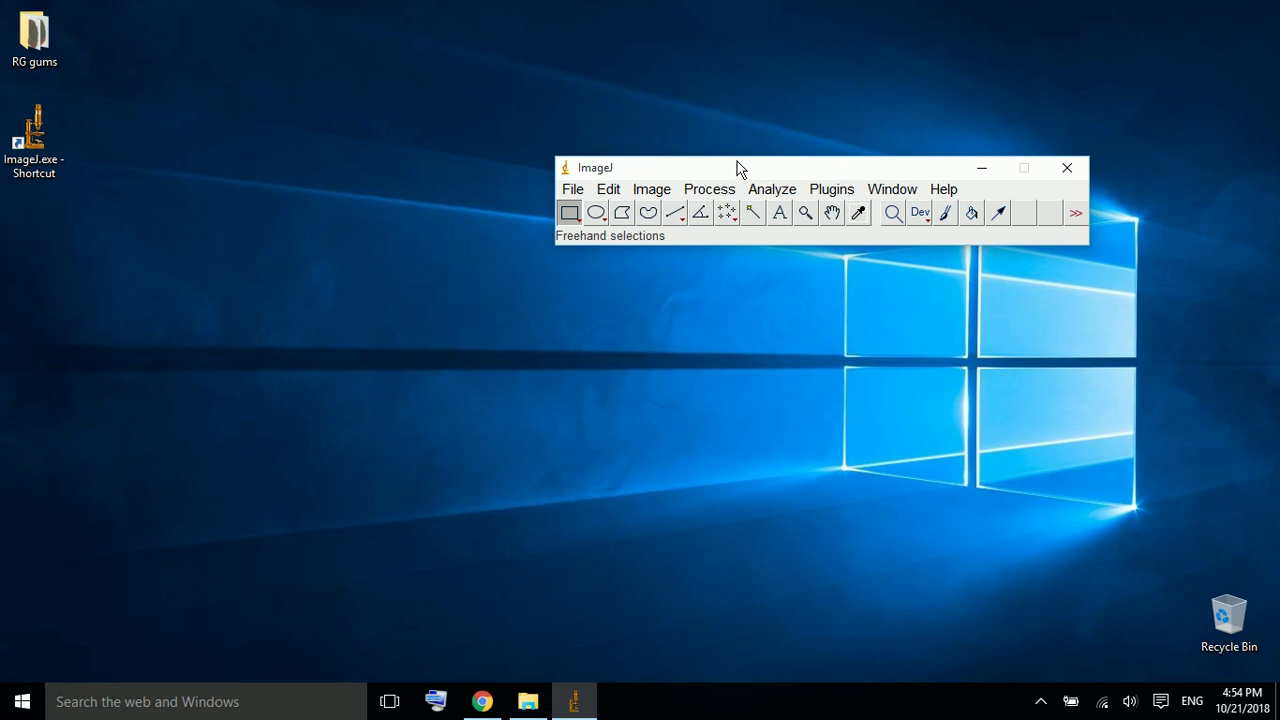
Move the ImageJ window higher and browse its Plugins menu
{"action": "left_click_drag", "start_coordinate": [737, 166], "coordinate": [670, 133]}
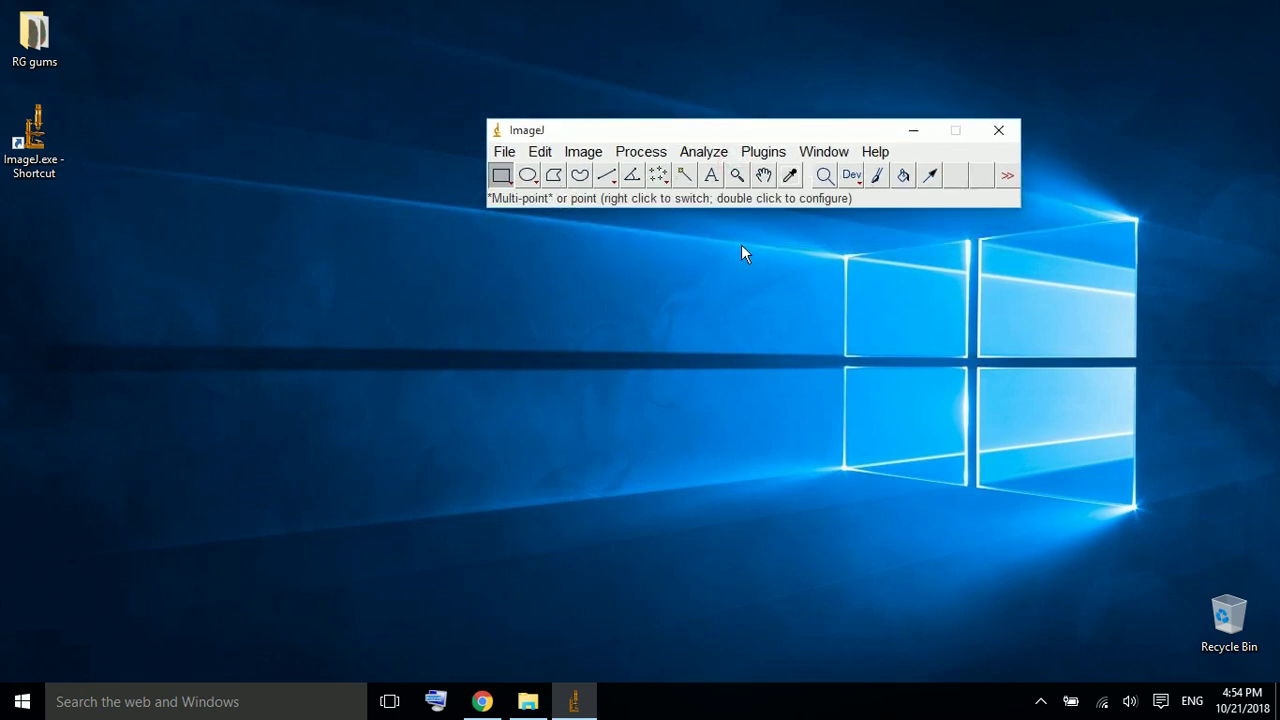
{"action": "left_click", "coordinate": [763, 155]}
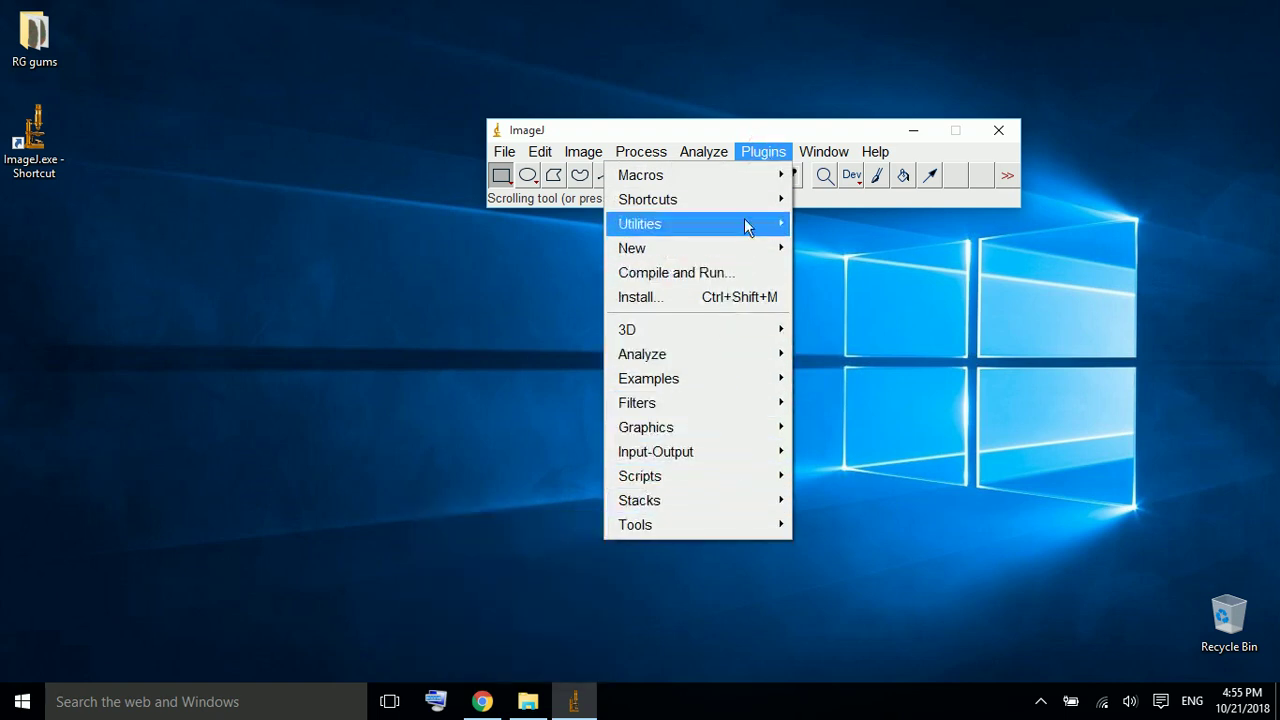
{"action": "left_click", "coordinate": [372, 508]}
Open Mastimeter.ijm from the RG-Mastimeter plugins index in Chrome and select all its code
{"action": "left_click", "coordinate": [482, 701]}
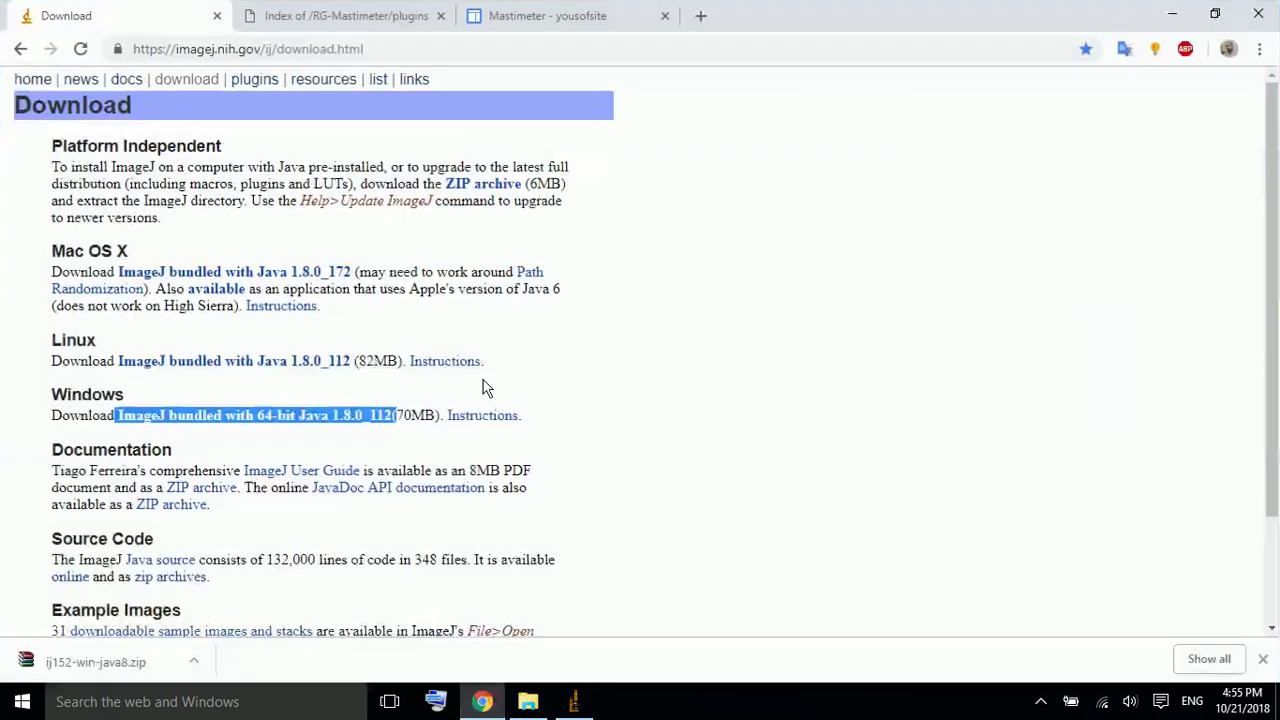
{"action": "left_click", "coordinate": [322, 12]}
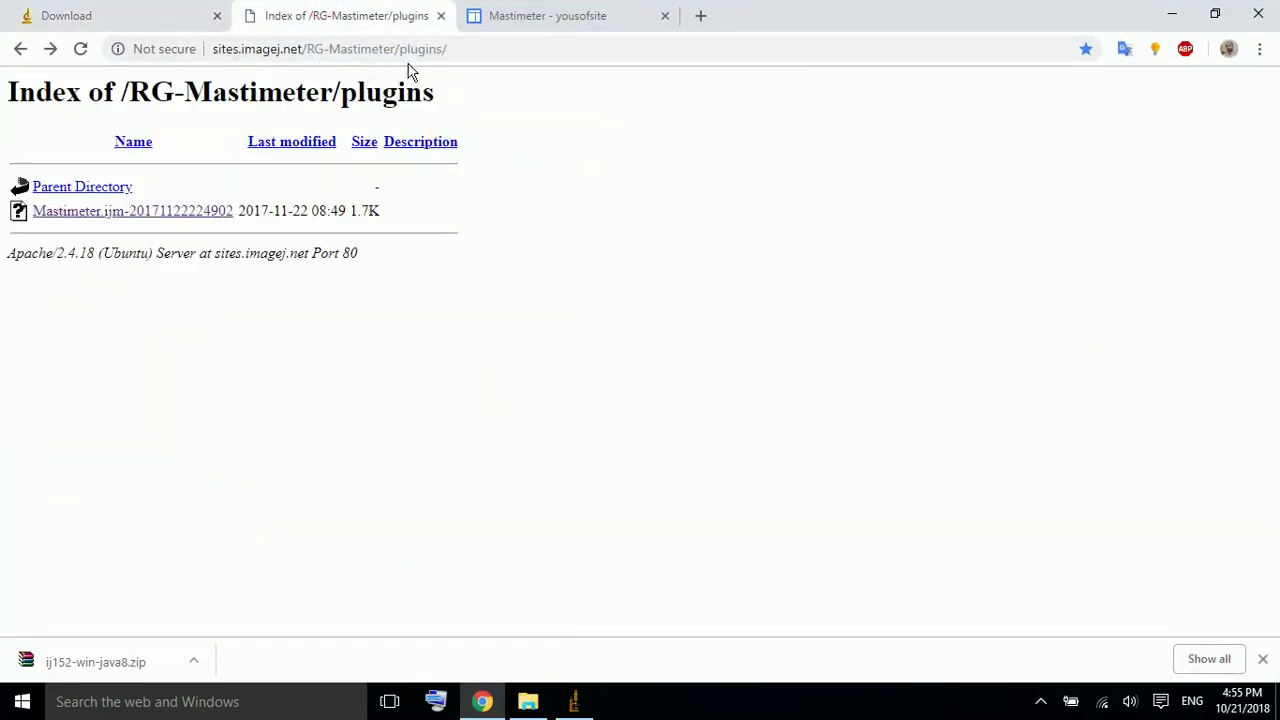
{"action": "left_click", "coordinate": [158, 212]}
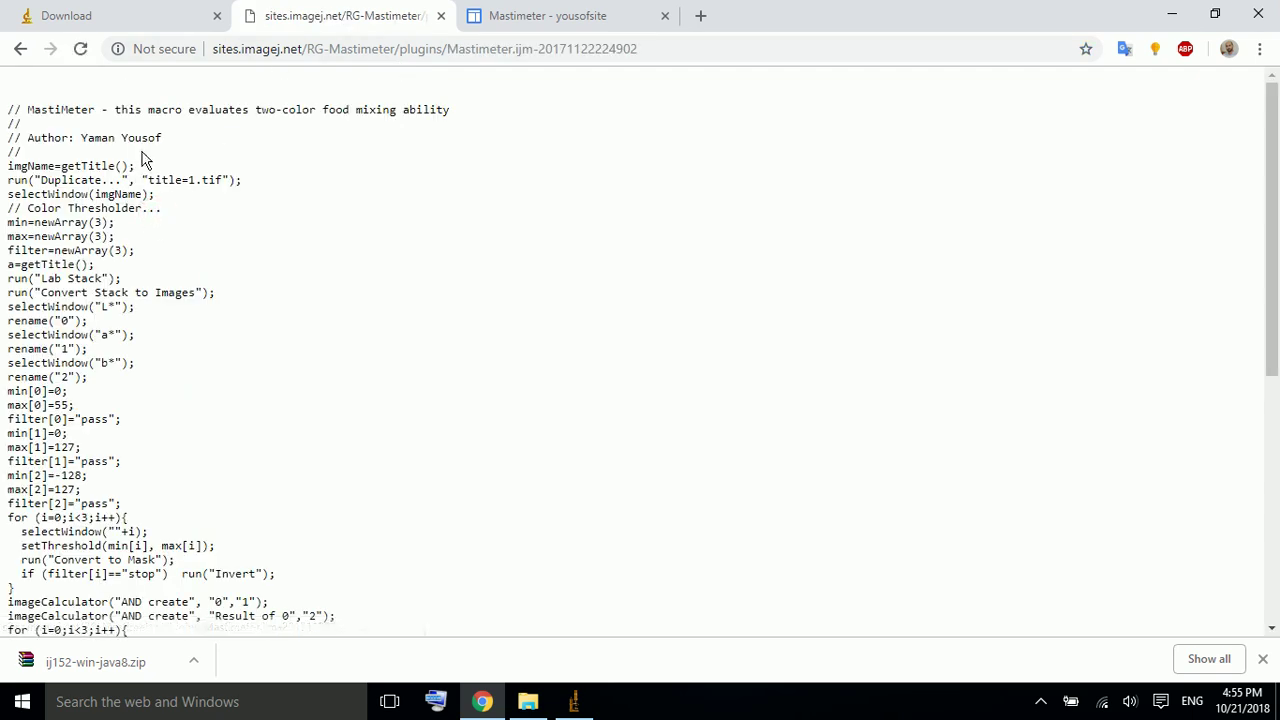
{"action": "scroll", "coordinate": [143, 333], "scroll_direction": "down", "scroll_amount": 1}
{"action": "scroll", "coordinate": [143, 333], "scroll_direction": "down", "scroll_amount": 2}
{"action": "scroll", "coordinate": [145, 327], "scroll_direction": "up", "scroll_amount": 3}
{"action": "key", "text": "ctrl+a"}
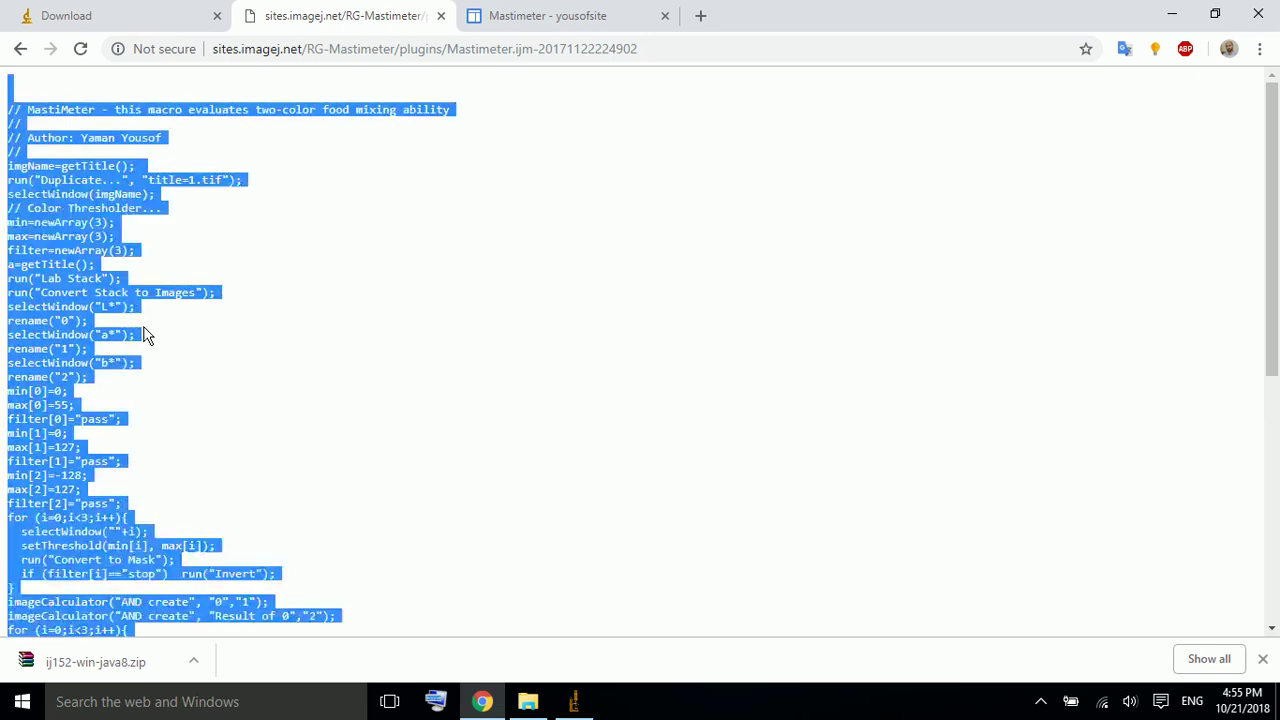
Create a new text document on the desktop named Mastimeter.txt
{"action": "left_click", "coordinate": [1172, 14]}
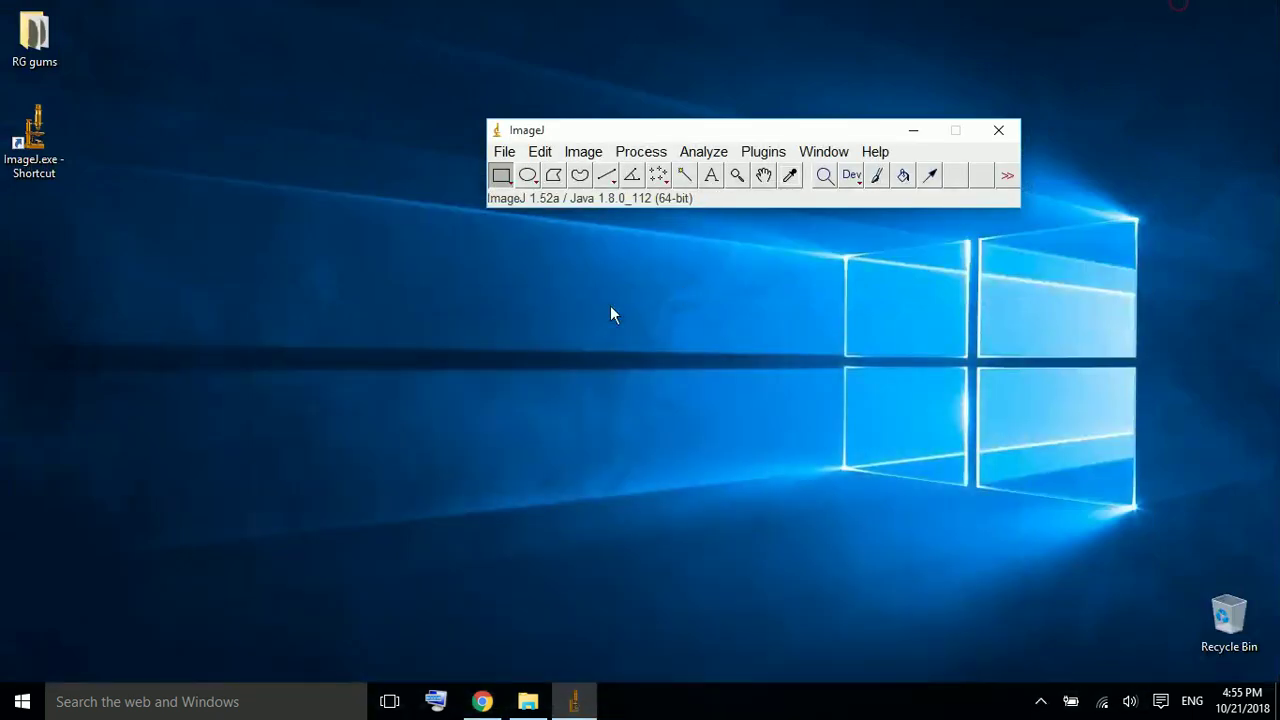
{"action": "right_click", "coordinate": [308, 379]}
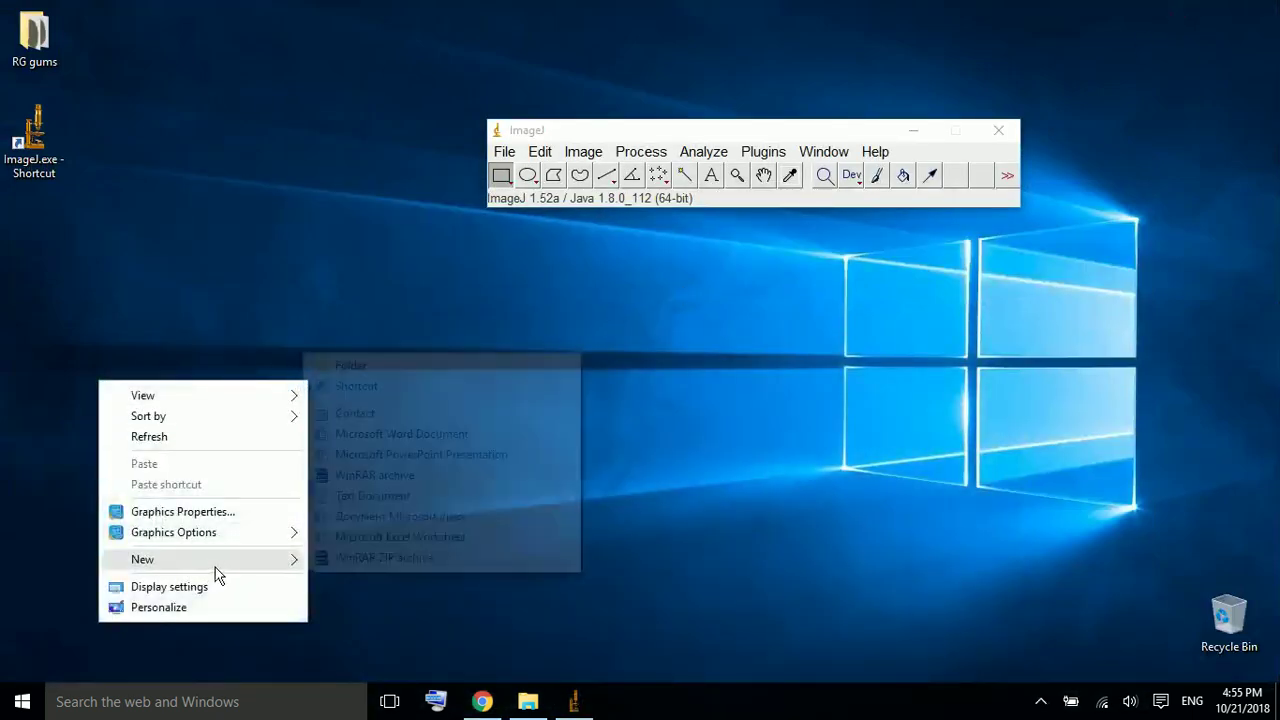
{"action": "mouse_move", "coordinate": [142, 559]}
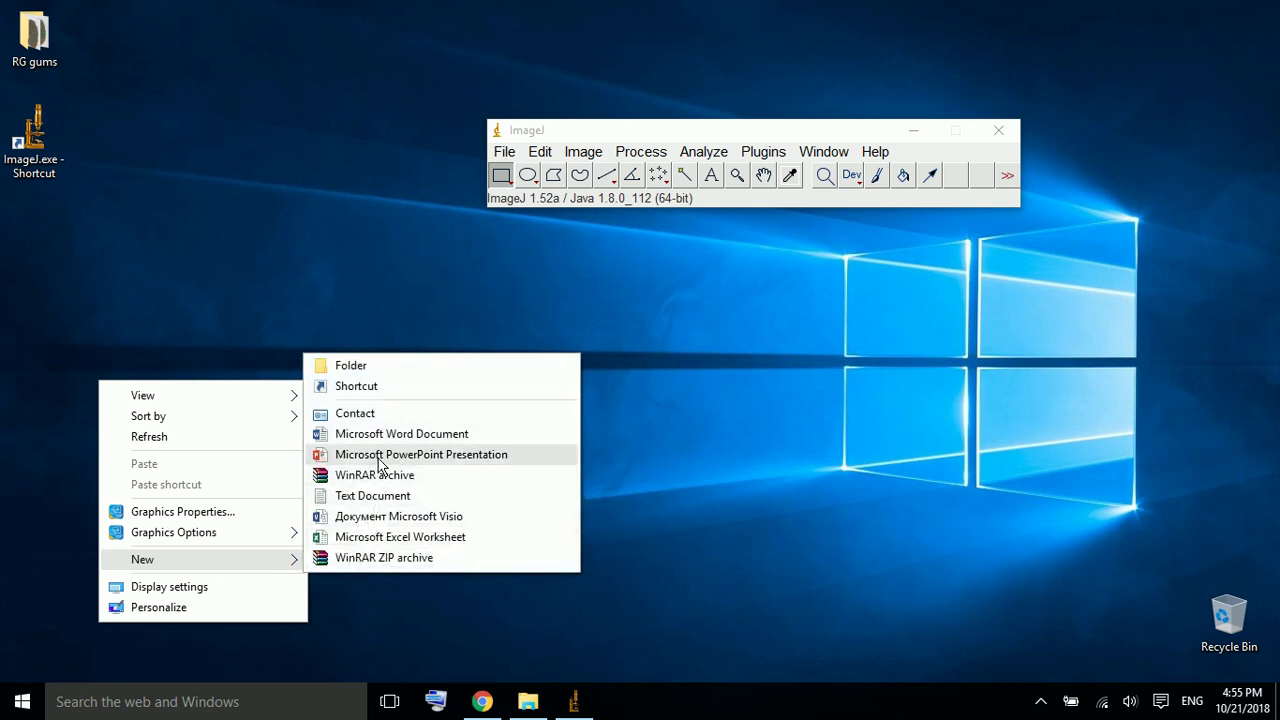
{"action": "left_click", "coordinate": [379, 496]}
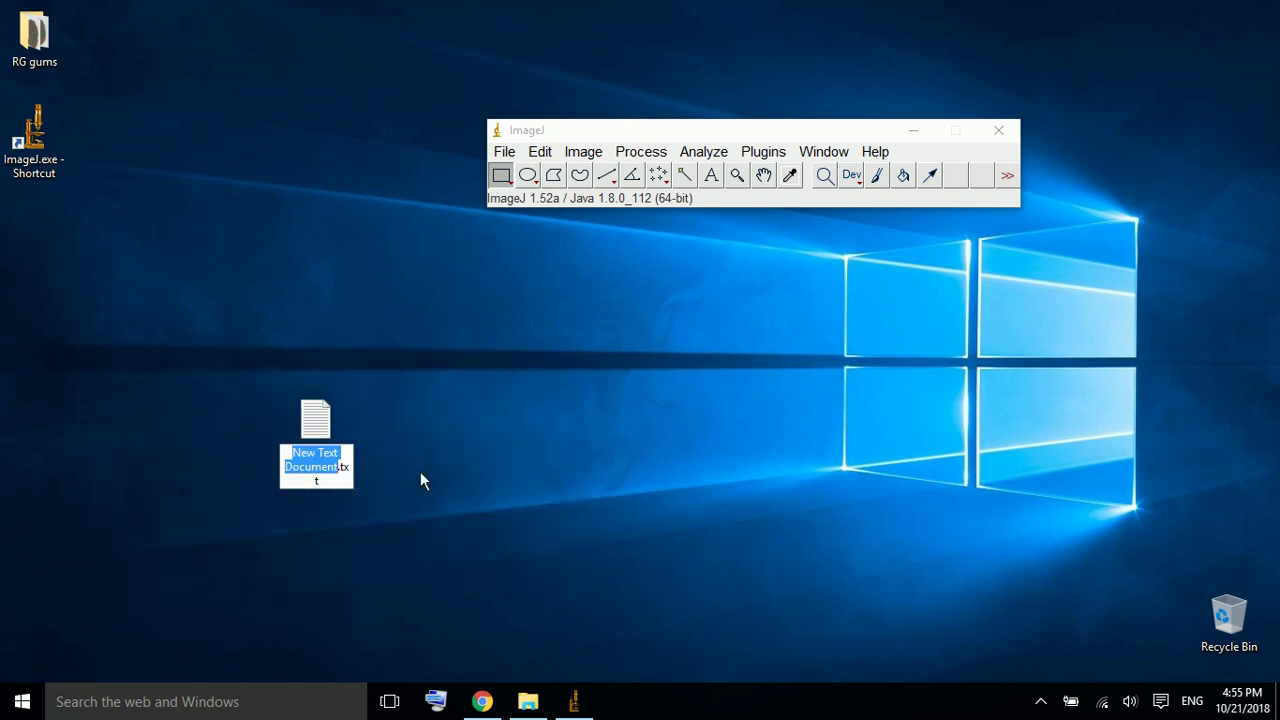
{"action": "type", "text": "Ma"}
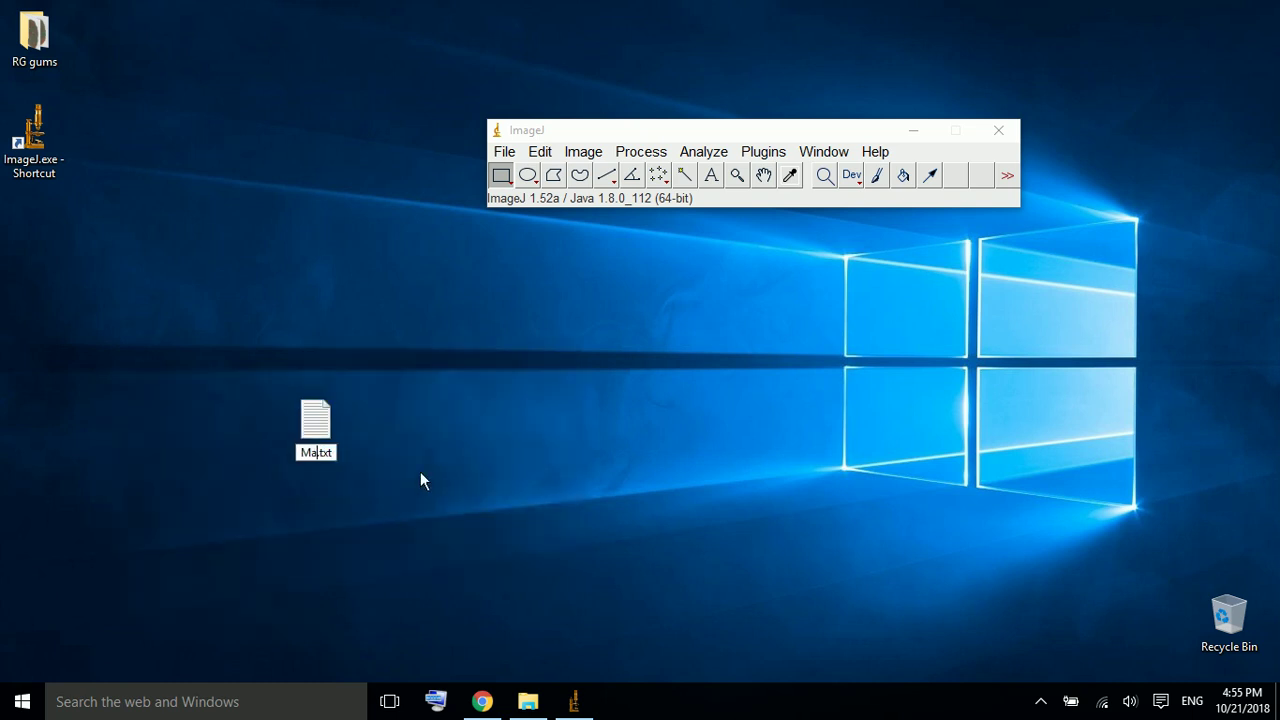
{"action": "type", "text": "stimeter"}
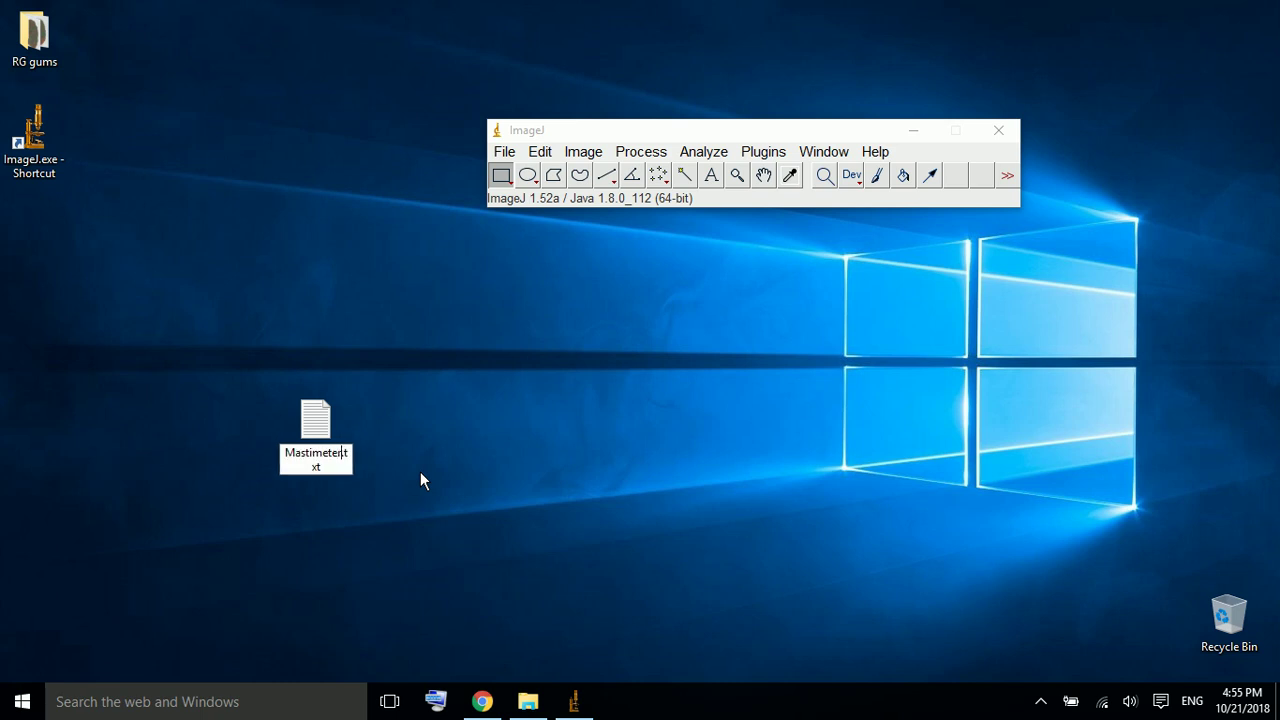
{"action": "left_click", "coordinate": [366, 409]}
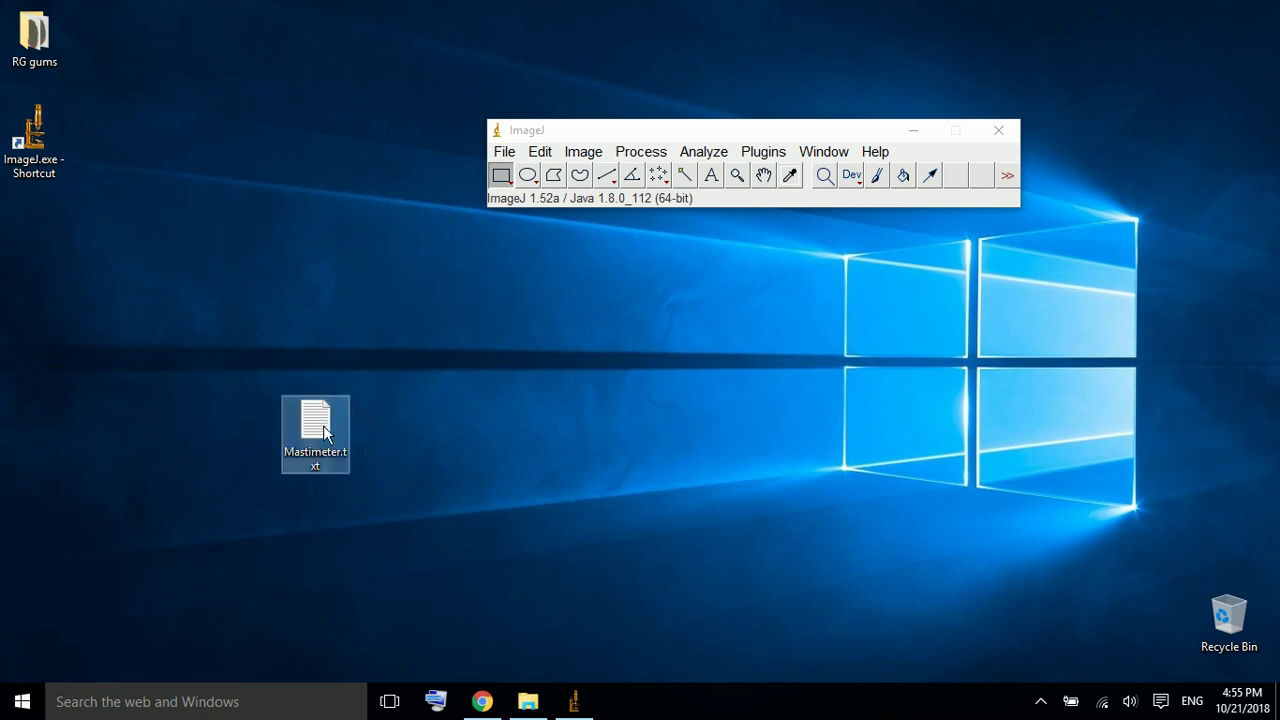
Paste the macro code into Mastimeter.txt, save and close it, and move its icon
{"action": "double_click", "coordinate": [323, 432]}
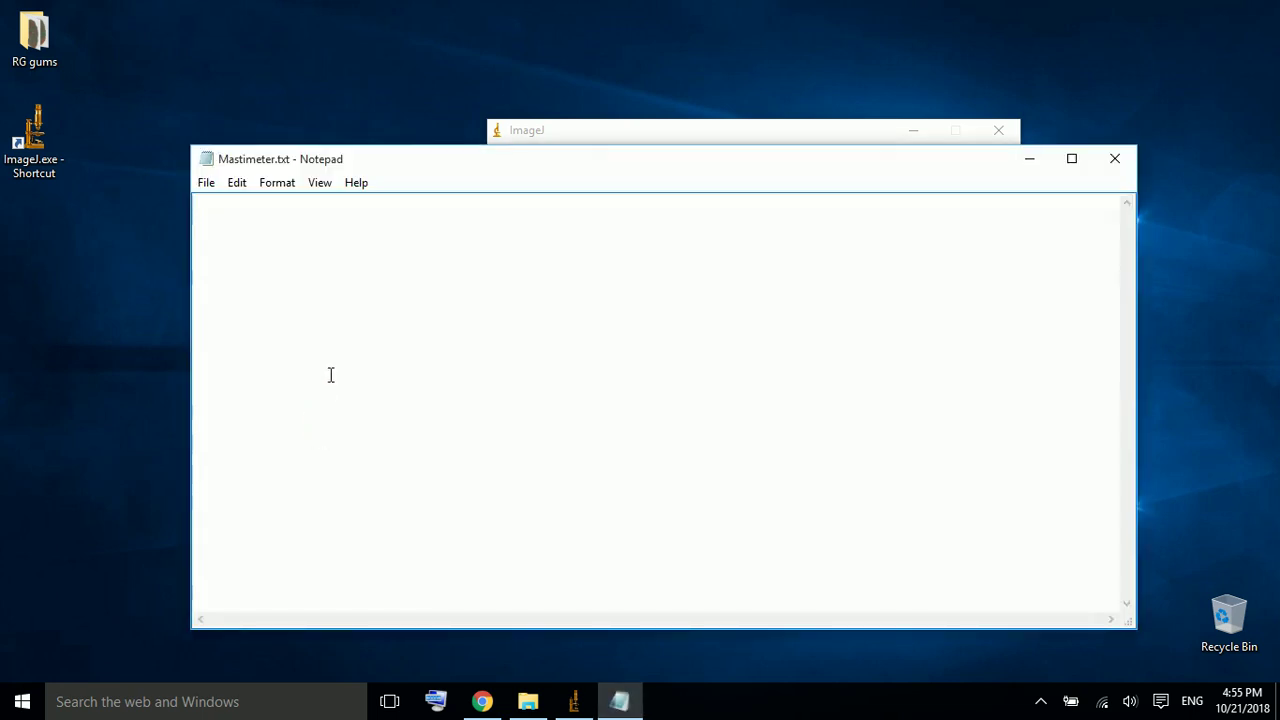
{"action": "key", "text": "ctrl+v"}
{"action": "scroll", "coordinate": [623, 421], "scroll_direction": "up", "scroll_amount": 10}
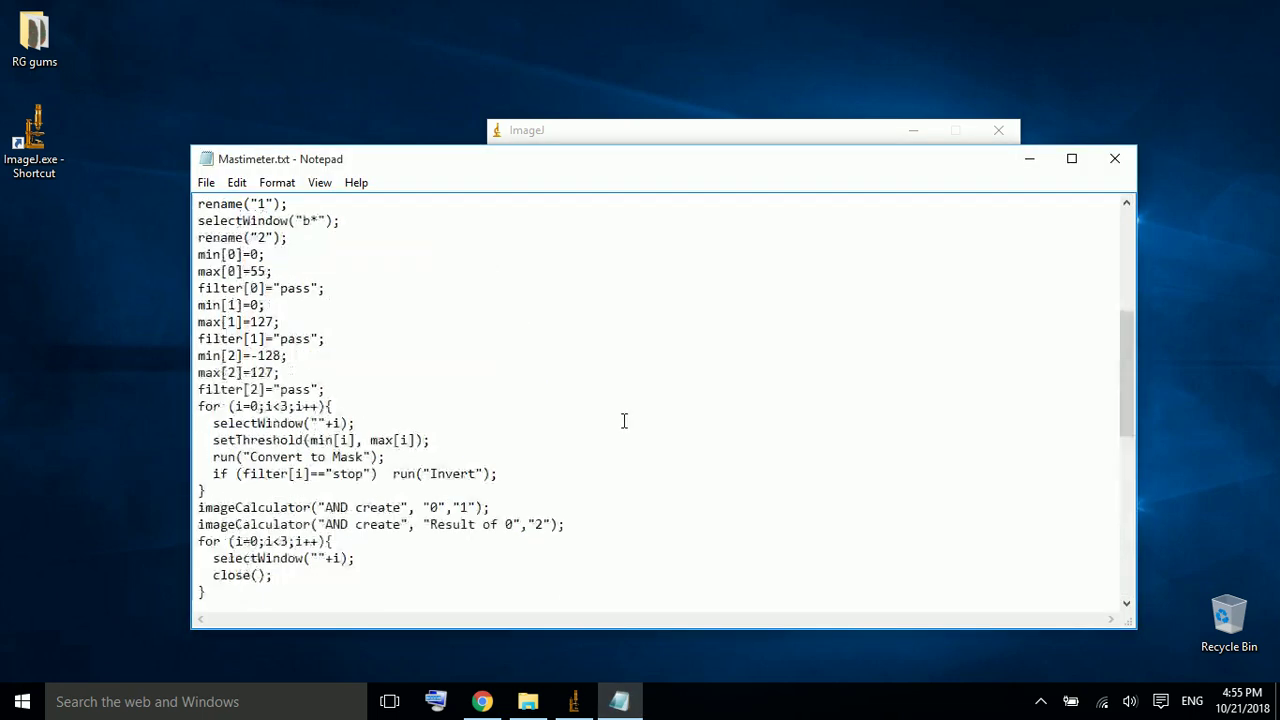
{"action": "scroll", "coordinate": [624, 421], "scroll_direction": "up", "scroll_amount": 8}
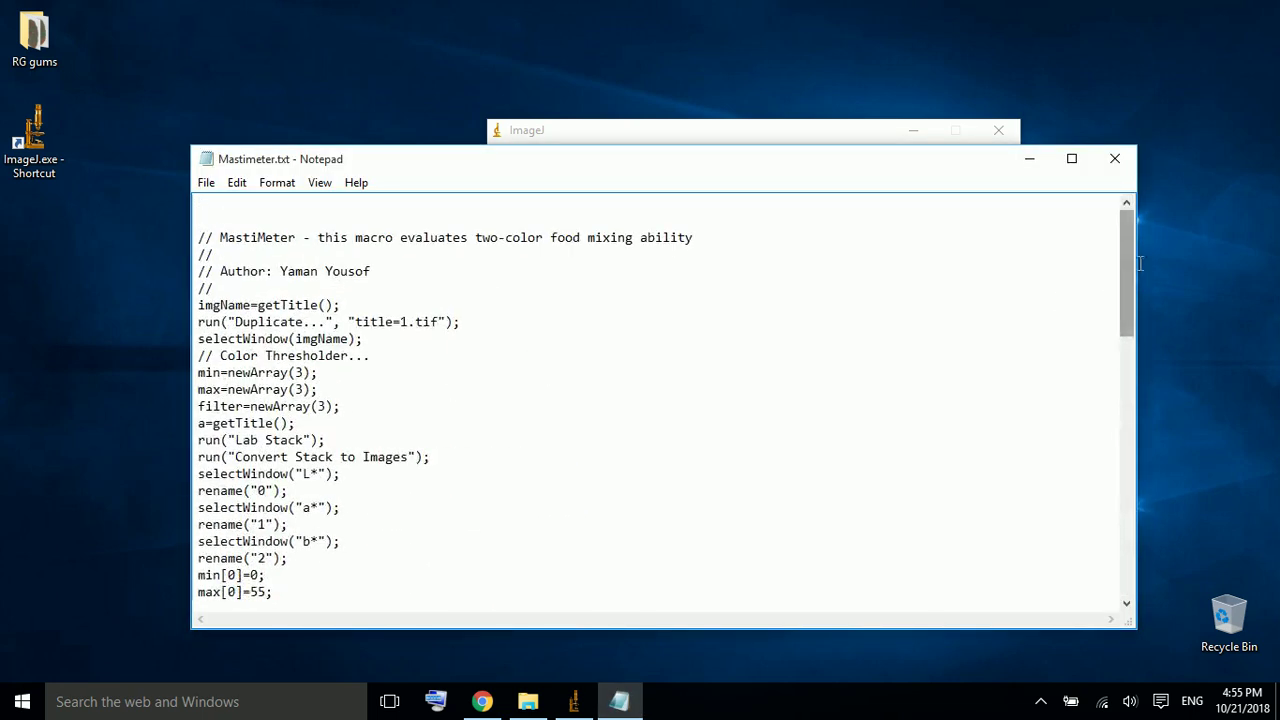
{"action": "left_click", "coordinate": [1114, 159]}
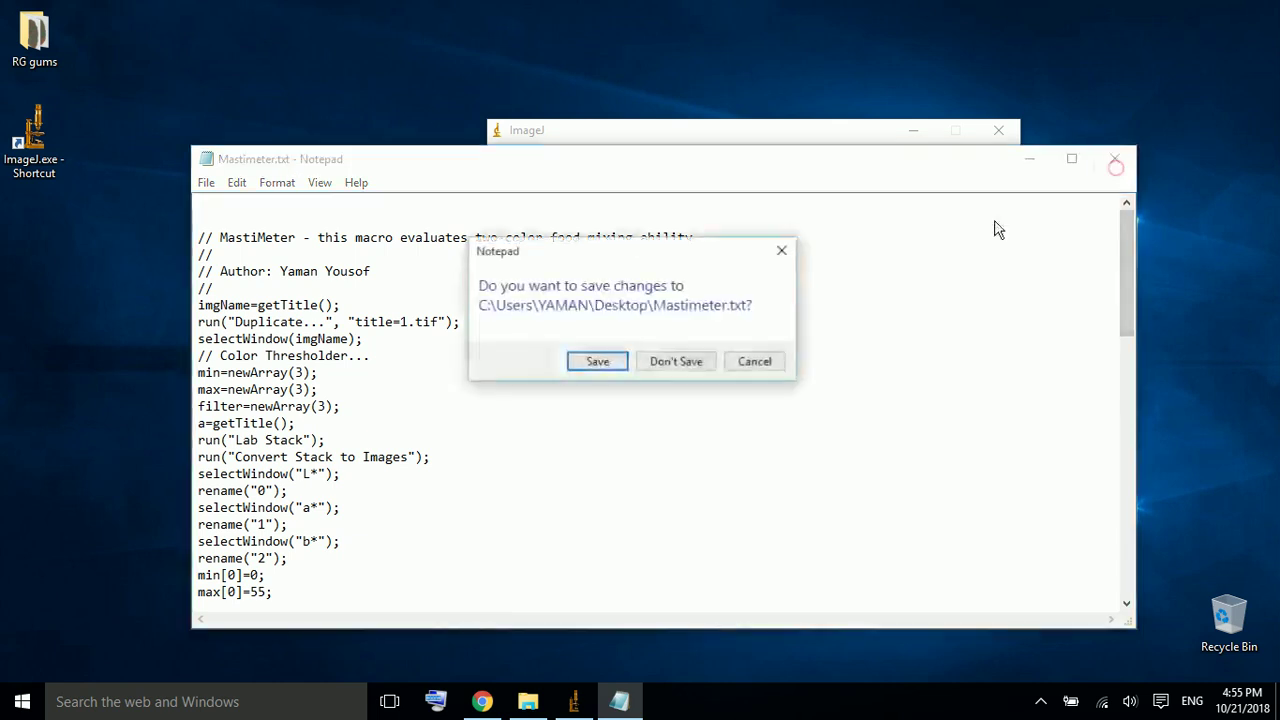
{"action": "left_click", "coordinate": [605, 361]}
{"action": "left_click_drag", "start_coordinate": [315, 425], "coordinate": [124, 310]}
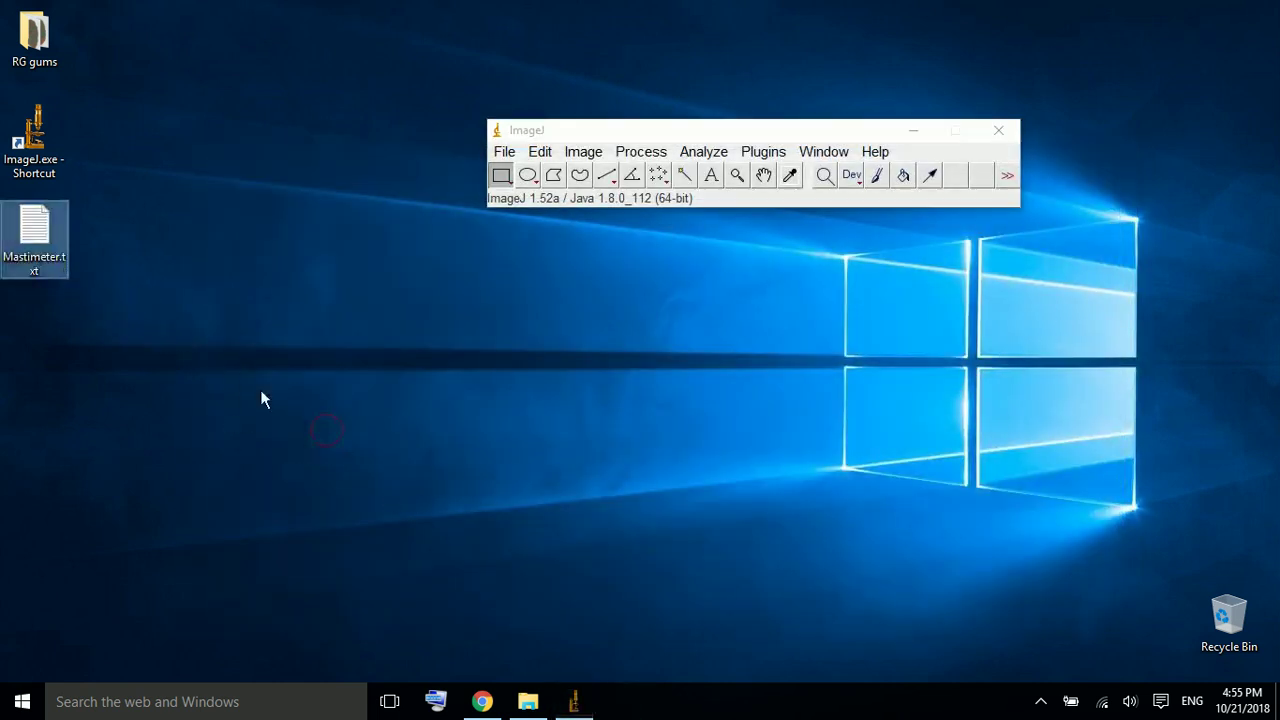
Install Mastimeter.txt via Plugins > Install, saving it as Mastimeter.ijm in the plugins folder
{"action": "left_click", "coordinate": [763, 152]}
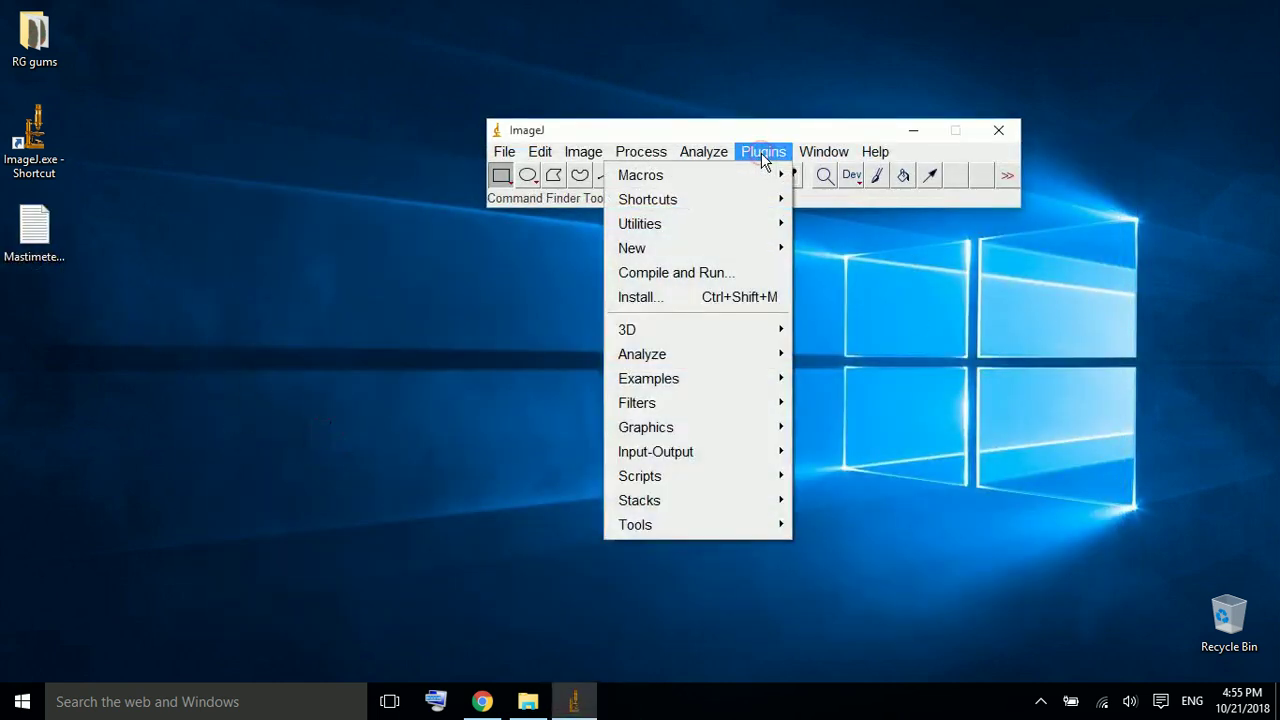
{"action": "left_click", "coordinate": [664, 297]}
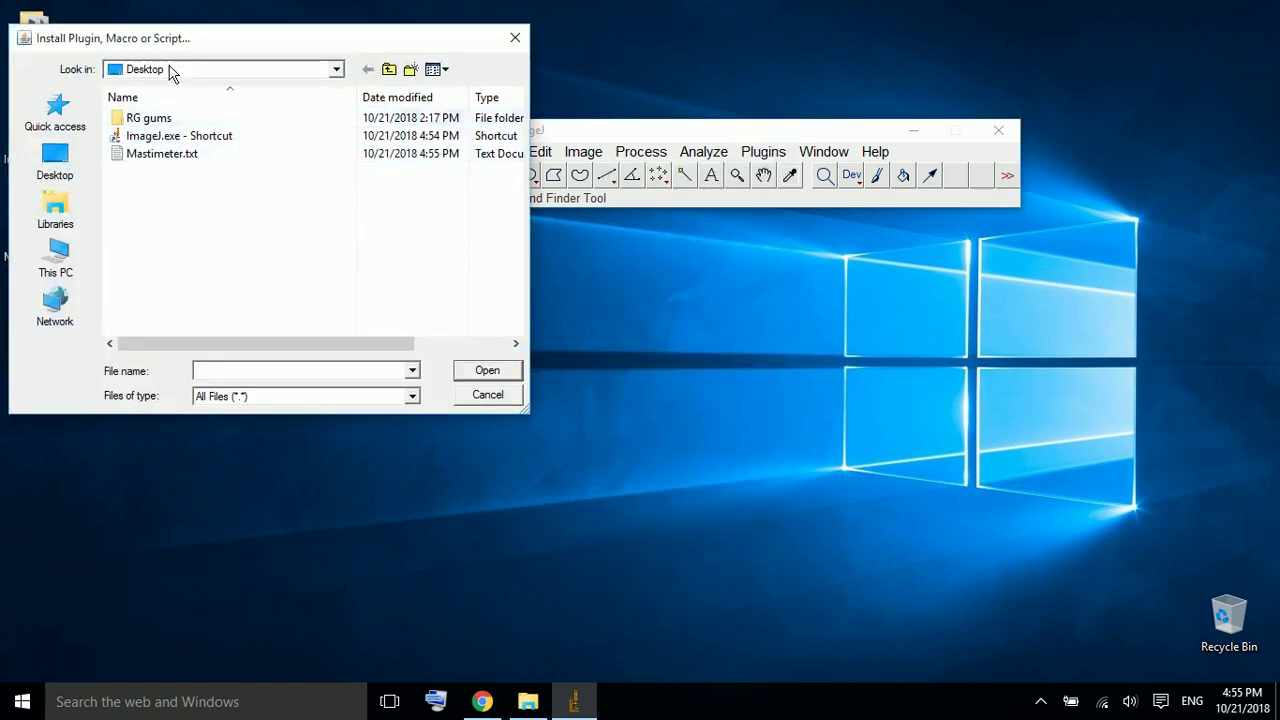
{"action": "left_click", "coordinate": [152, 160]}
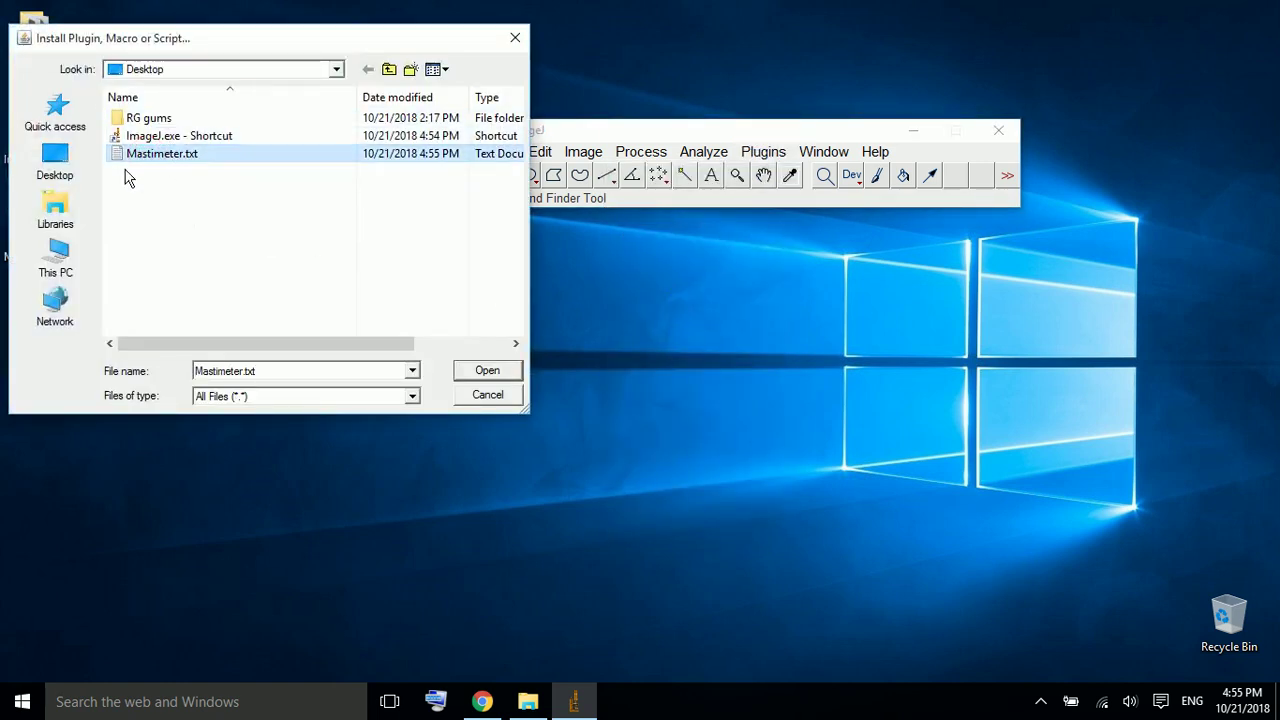
{"action": "left_click", "coordinate": [483, 376]}
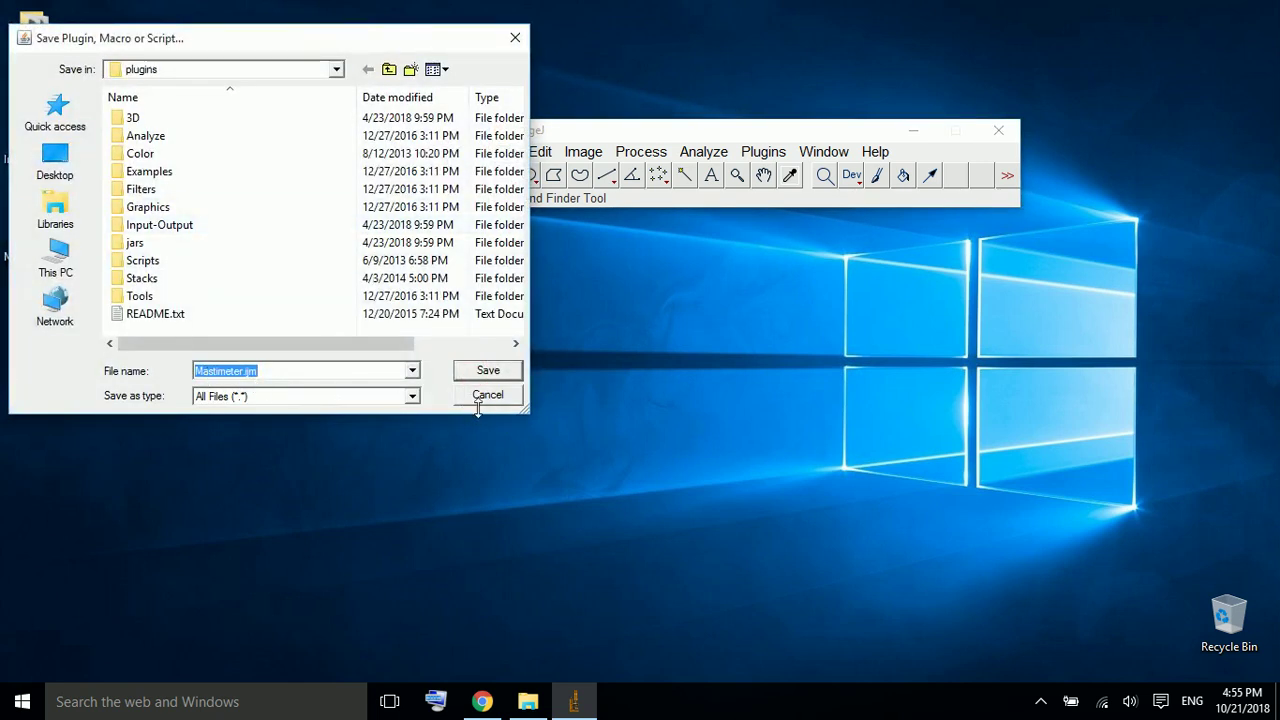
{"action": "left_click", "coordinate": [486, 372]}
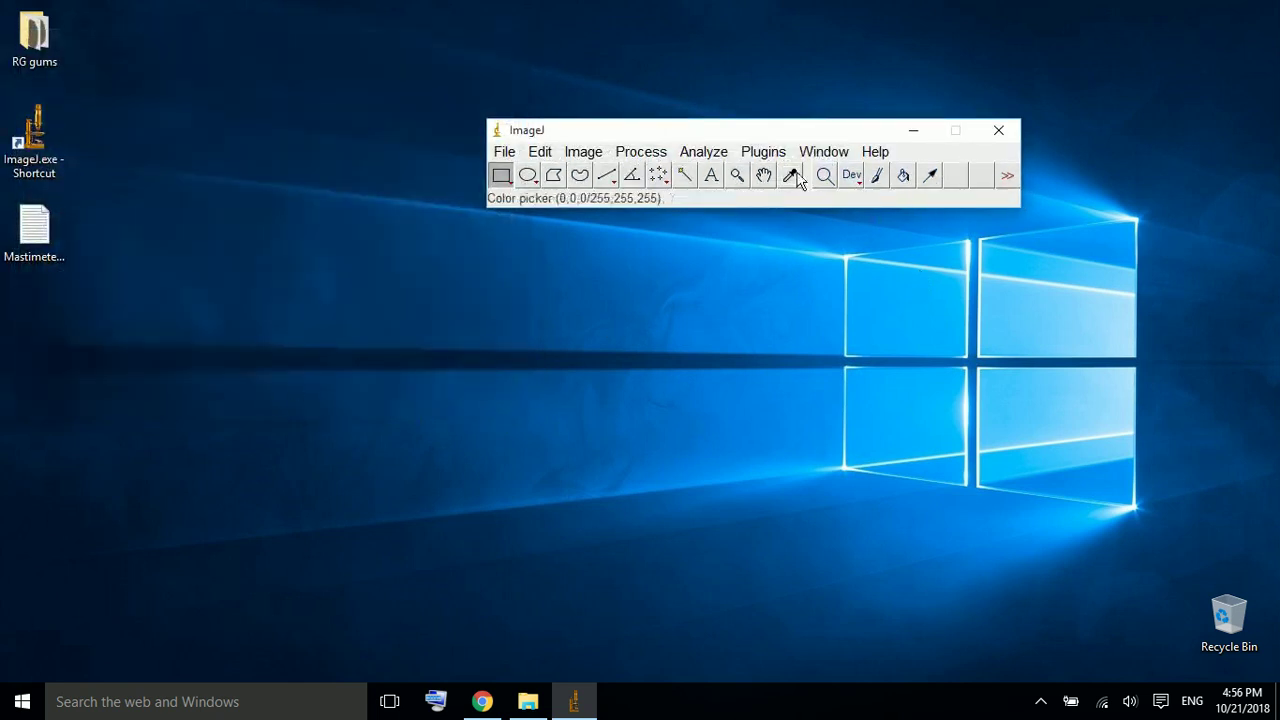
Confirm Mastimeter appears under Plugins and open the RG gums desktop folder
{"action": "left_click", "coordinate": [778, 153]}
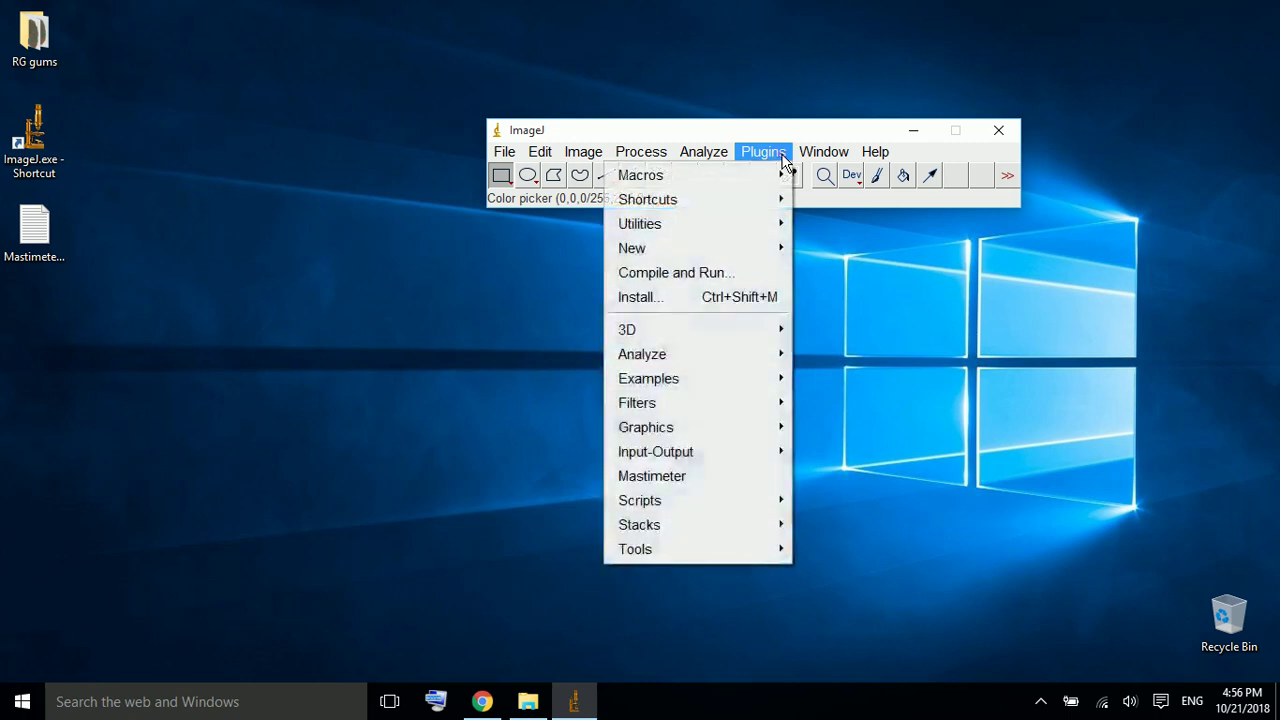
{"action": "left_click", "coordinate": [696, 478]}
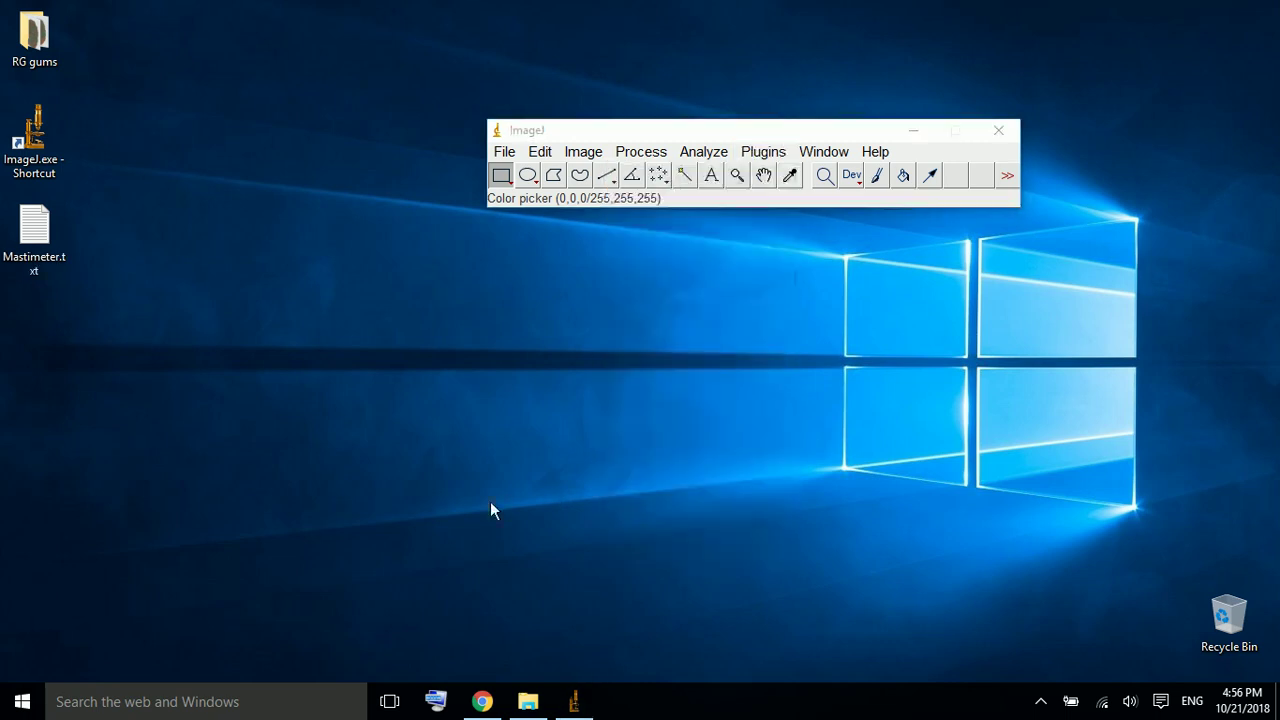
{"action": "double_click", "coordinate": [34, 35]}
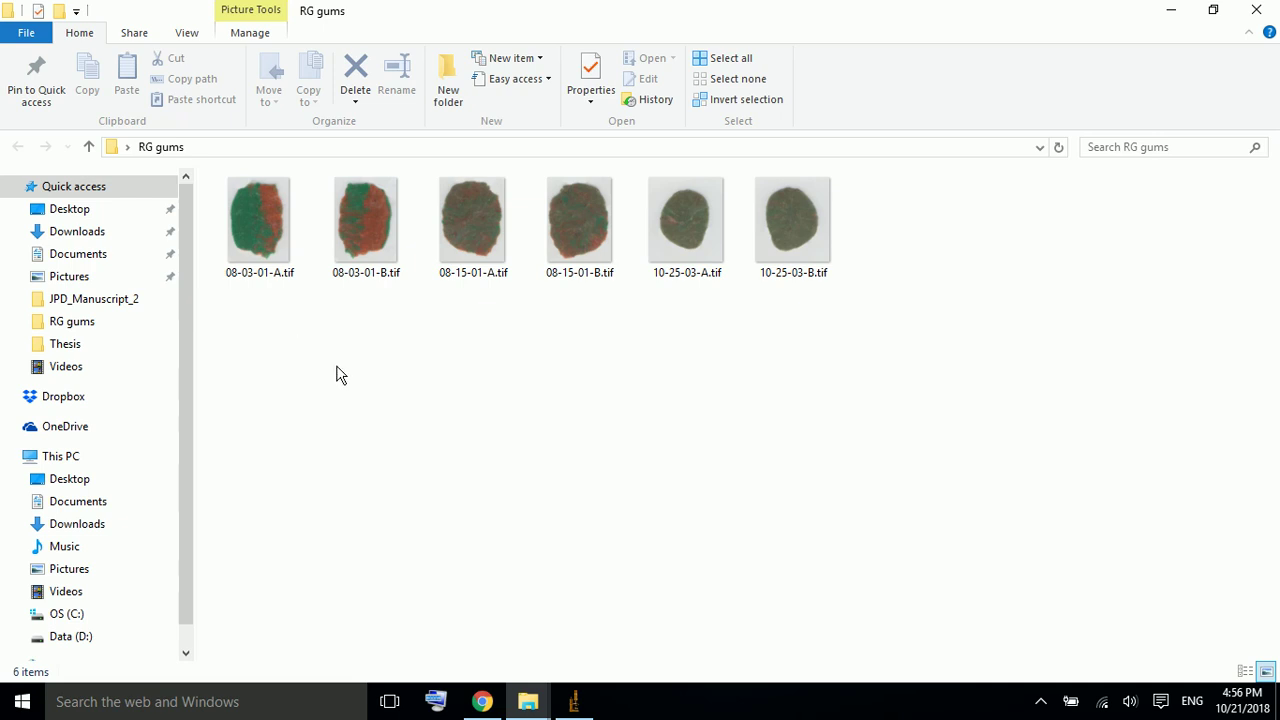
Open gum images 08-03-01-A.tif and 08-03-01-B.tif from the RG gums folder
{"action": "left_click", "coordinate": [574, 701]}
{"action": "left_click", "coordinate": [503, 152]}
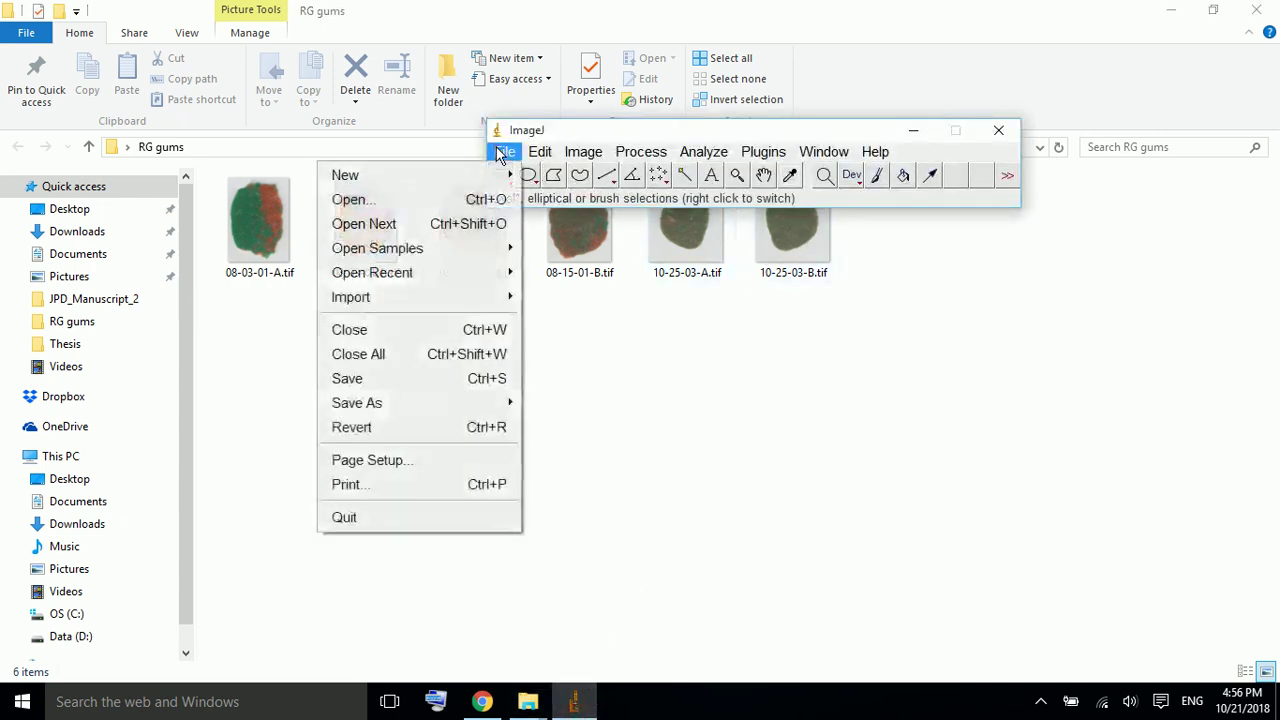
{"action": "left_click", "coordinate": [420, 199]}
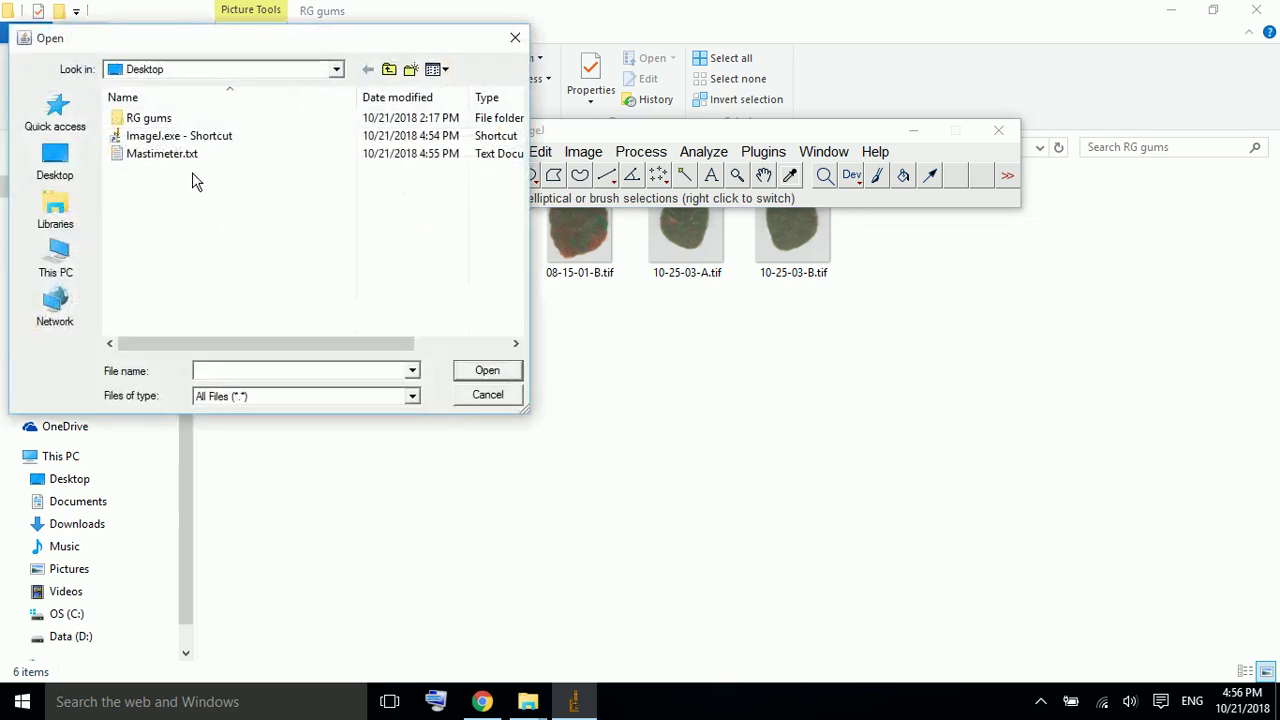
{"action": "double_click", "coordinate": [150, 118]}
{"action": "left_click", "coordinate": [145, 155]}
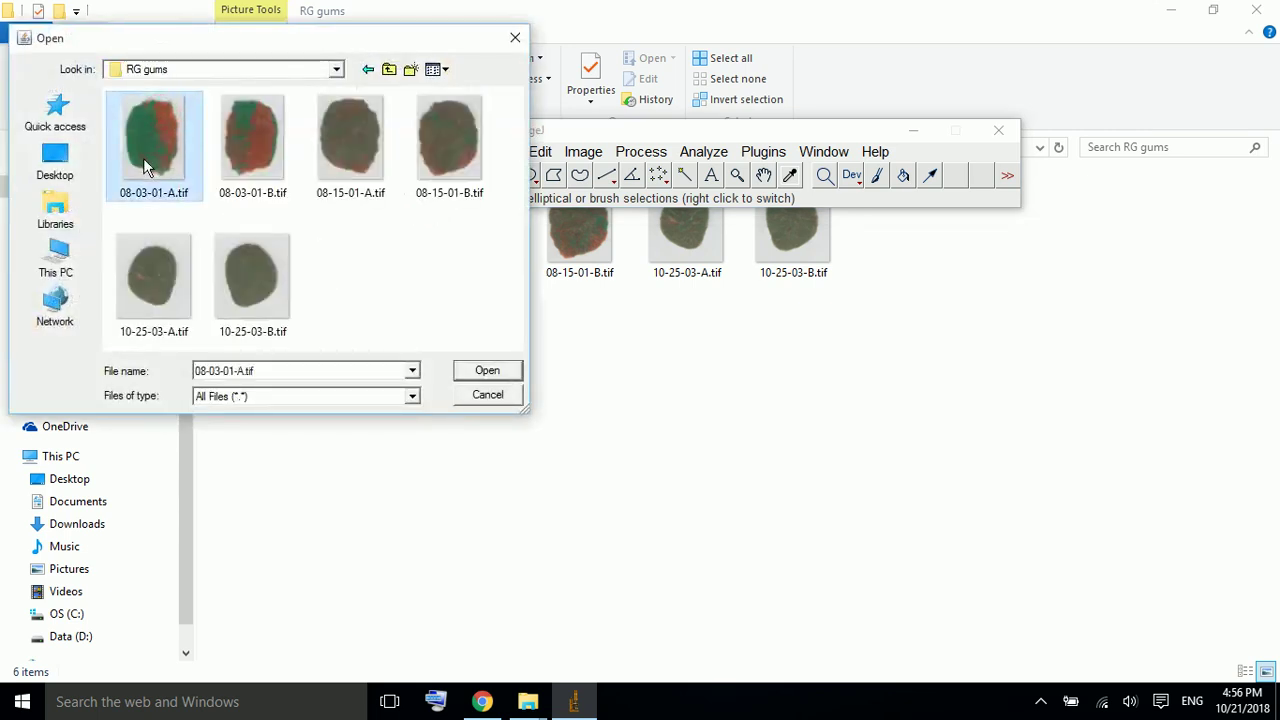
{"action": "left_click", "coordinate": [488, 371]}
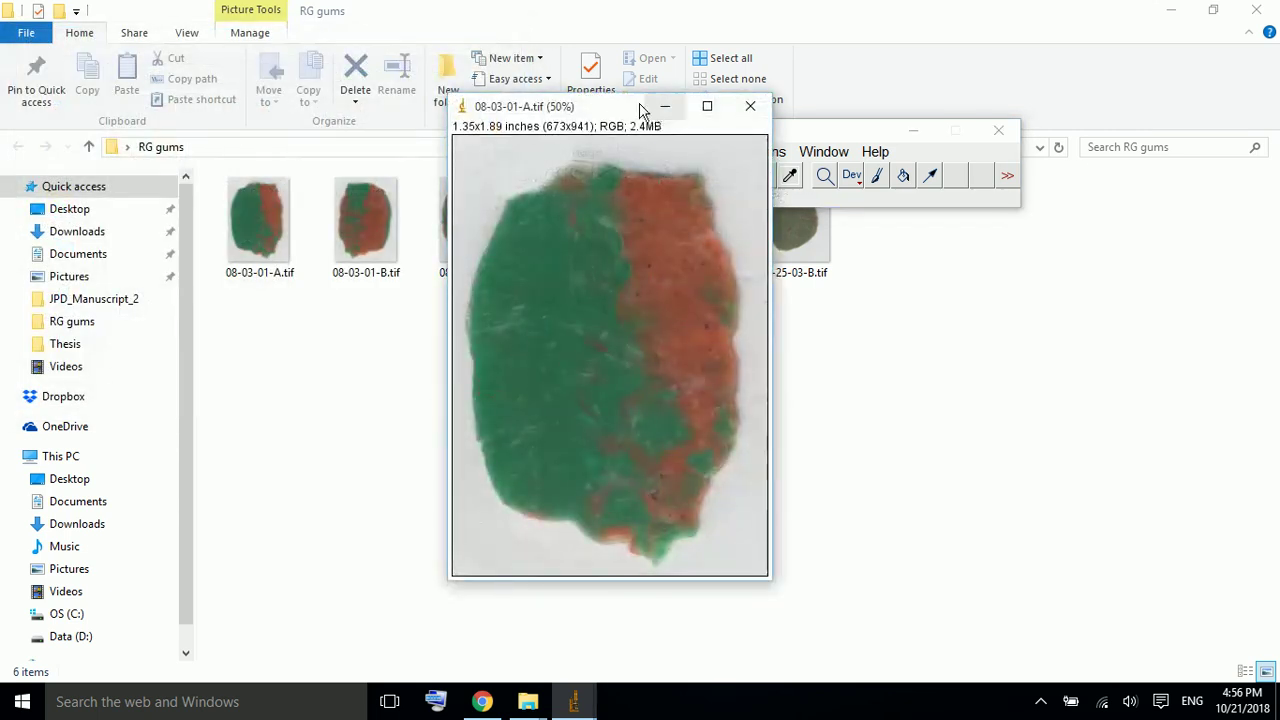
{"action": "mouse_move", "coordinate": [610, 113]}
{"action": "left_mouse_down"}
{"action": "mouse_move", "coordinate": [322, 180]}
{"action": "mouse_move", "coordinate": [305, 138]}
{"action": "left_mouse_up"}
{"action": "left_click", "coordinate": [583, 151]}
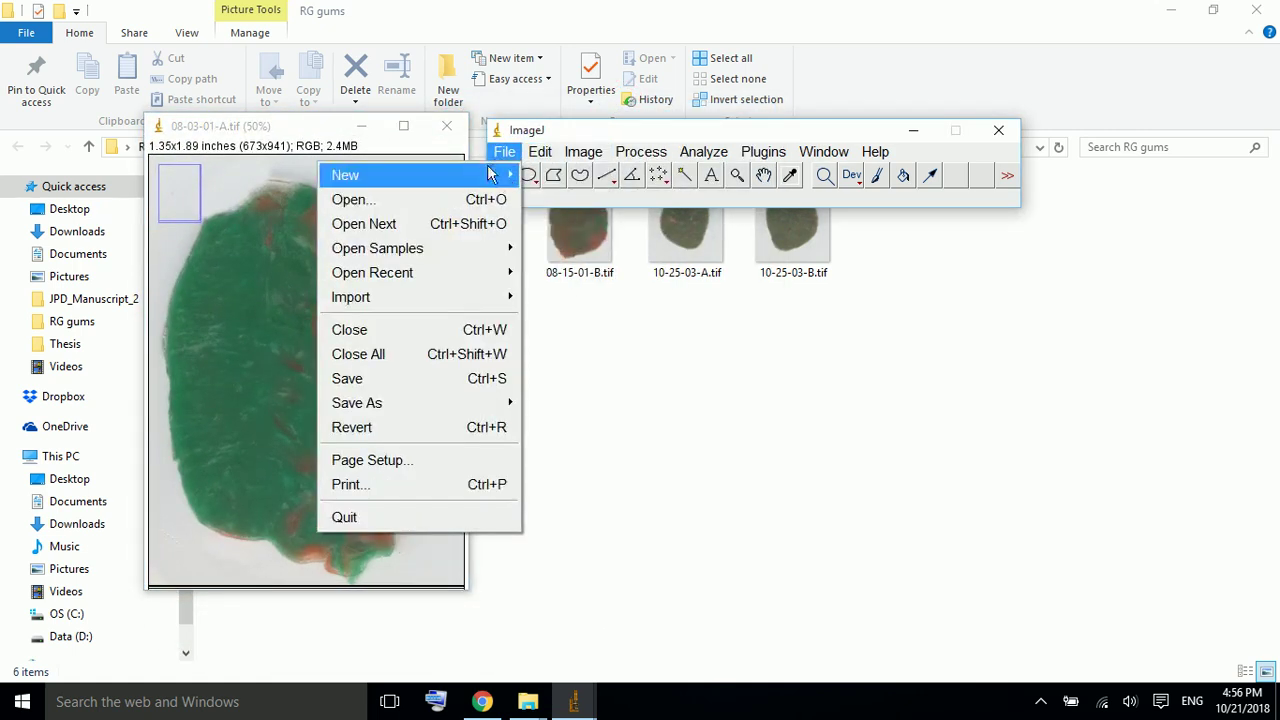
{"action": "left_click", "coordinate": [477, 198]}
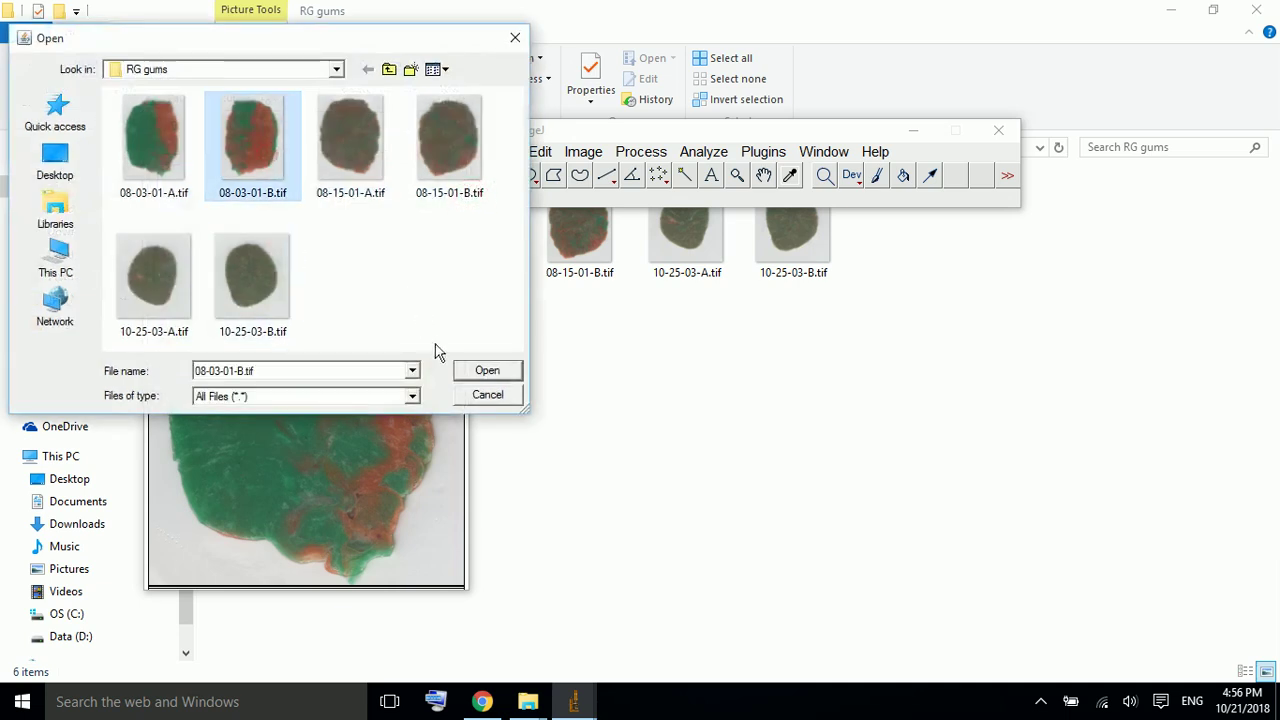
{"action": "left_click", "coordinate": [505, 371]}
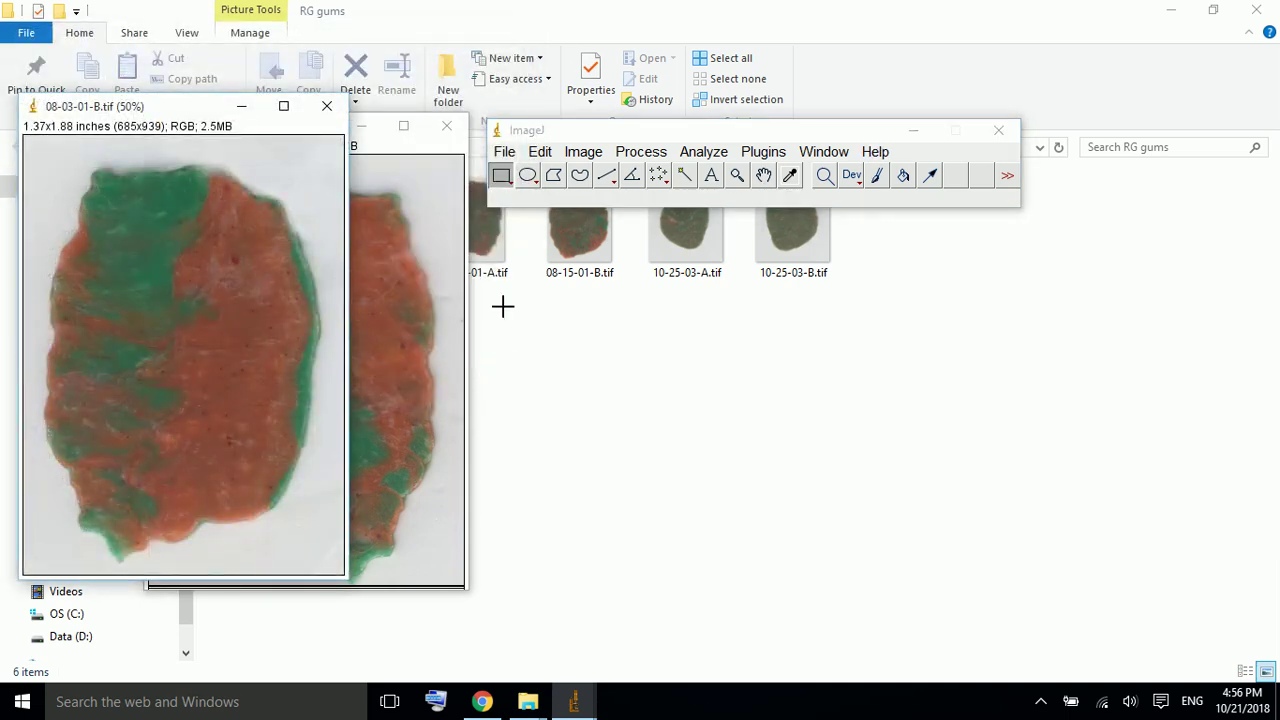
Combine images A and B side by side with Image > Stacks > Tools > Combine
{"action": "left_click", "coordinate": [585, 155]}
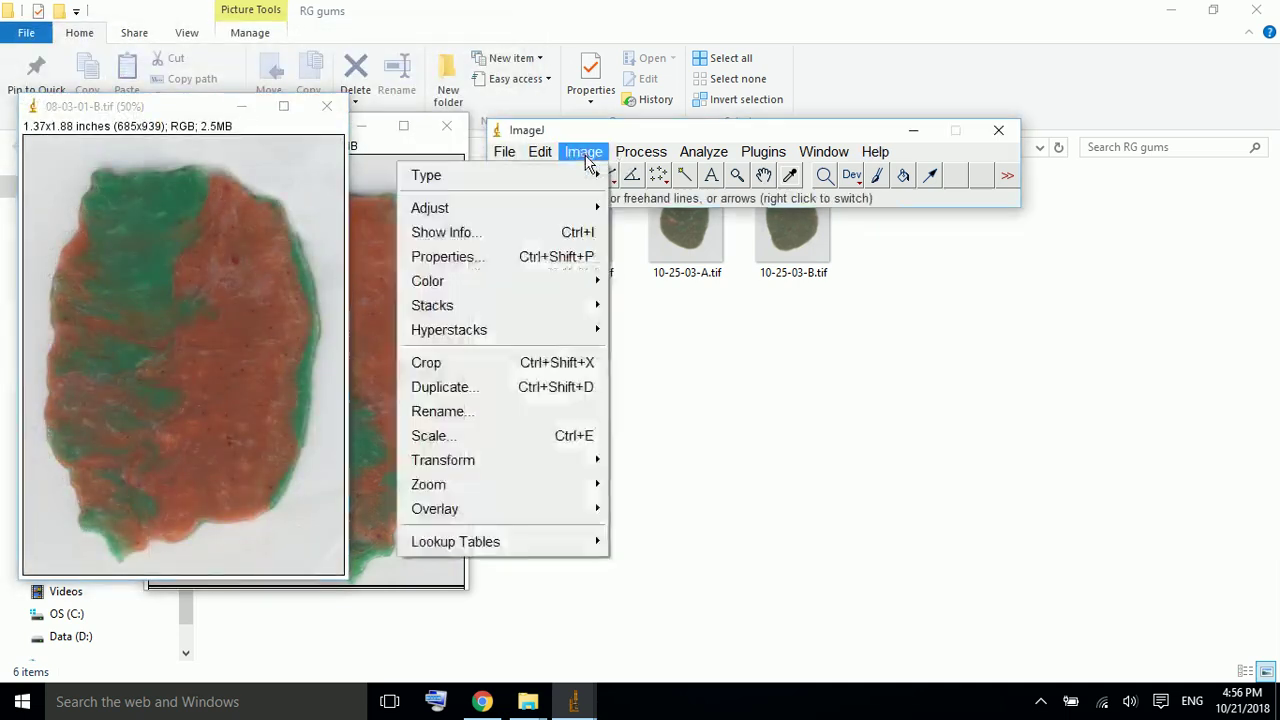
{"action": "mouse_move", "coordinate": [432, 305]}
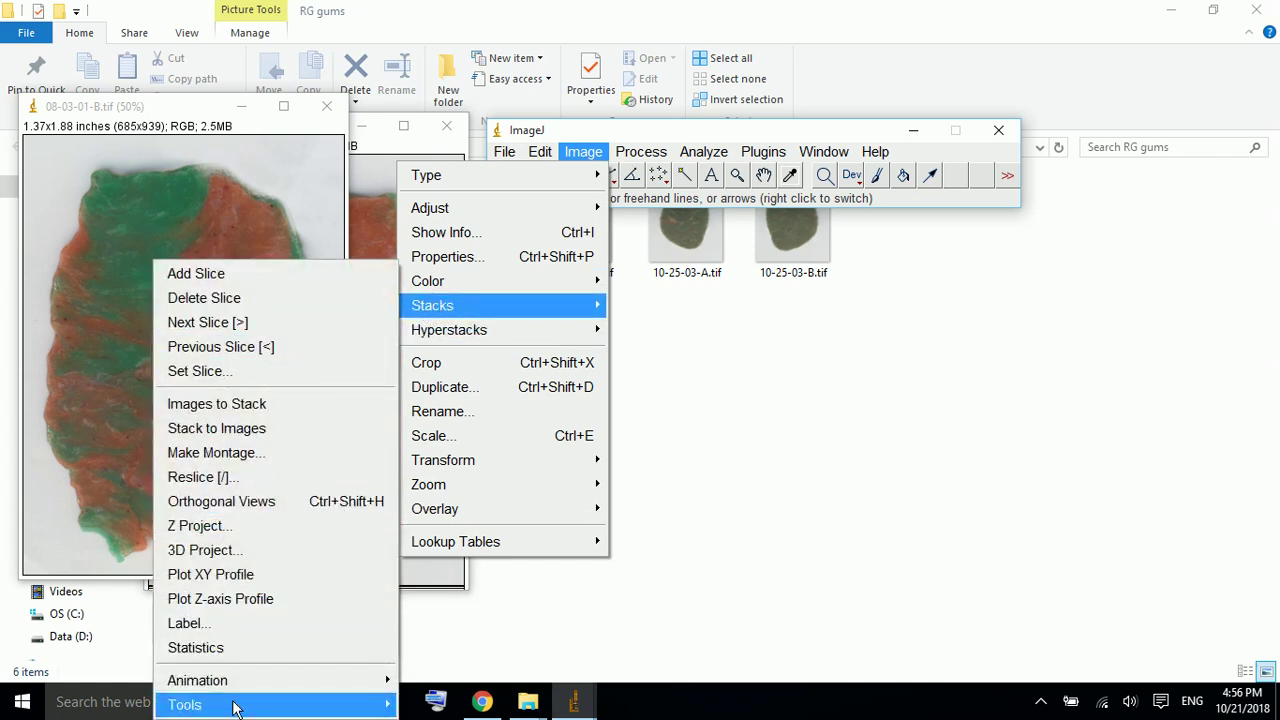
{"action": "mouse_move", "coordinate": [185, 704]}
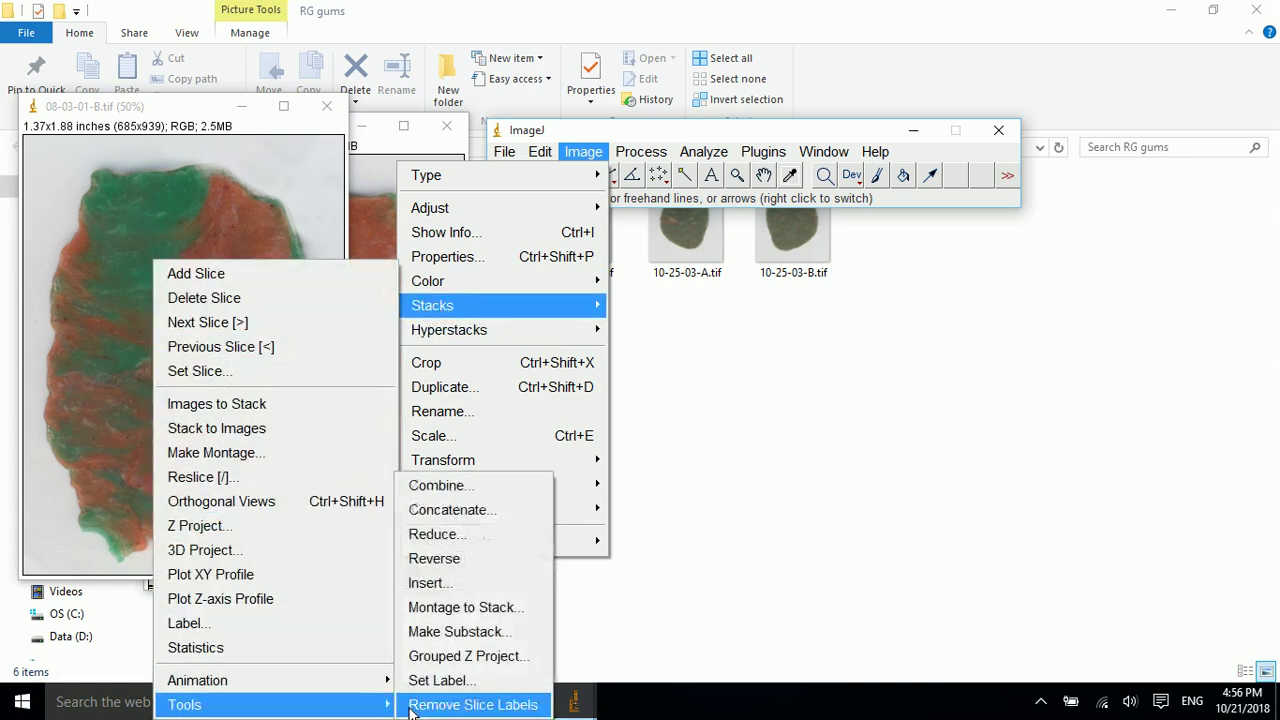
{"action": "left_click", "coordinate": [458, 485]}
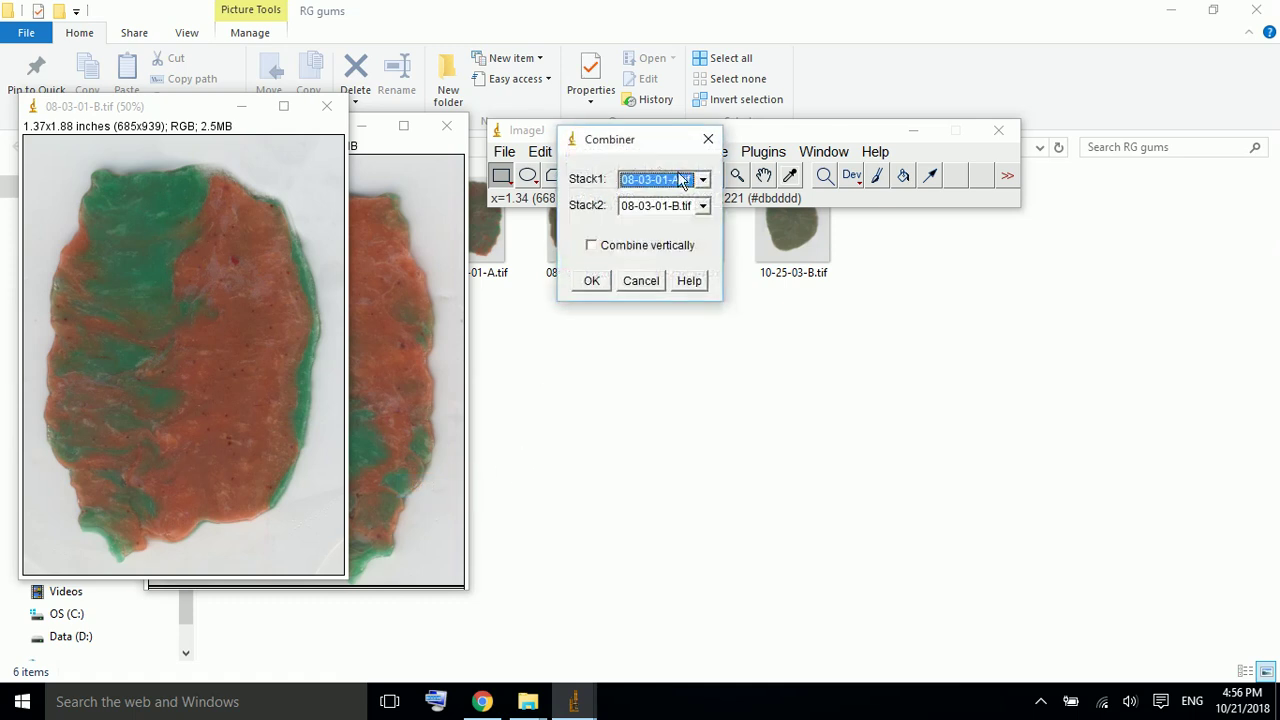
{"action": "left_click", "coordinate": [588, 283]}
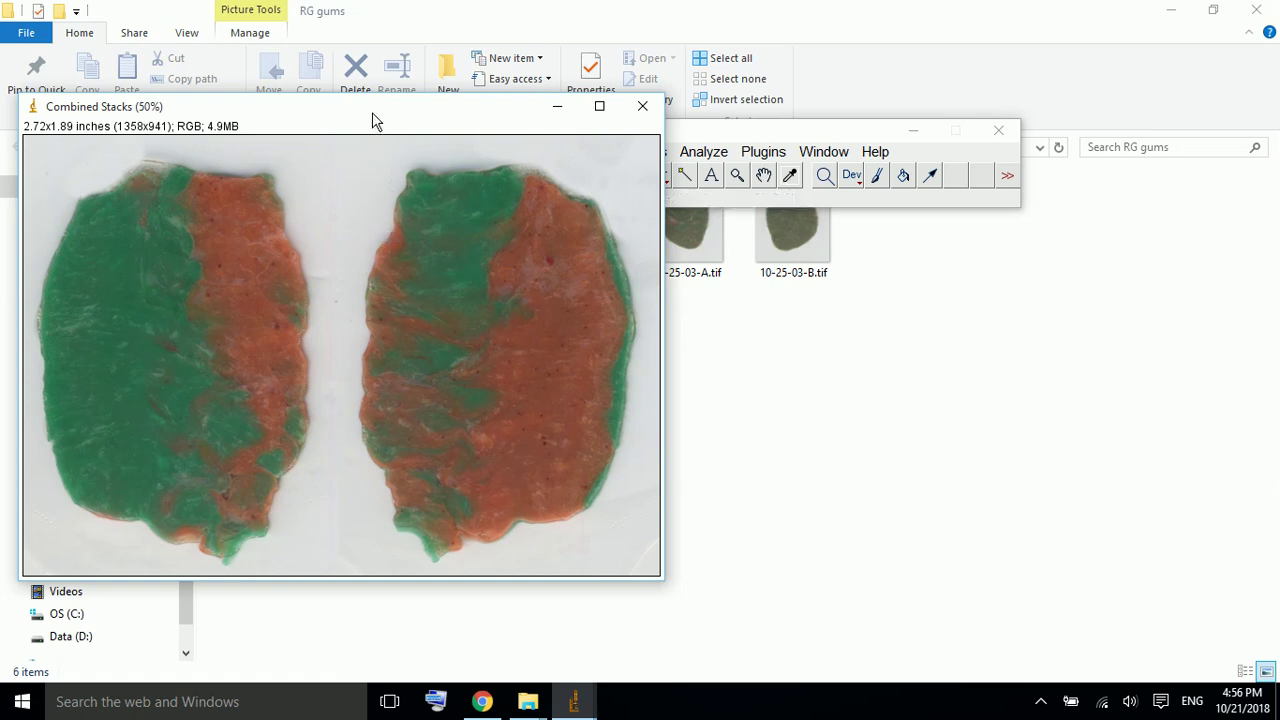
Run Plugins > Mastimeter on the Combined Stacks image, giving a Results value of 3.466
{"action": "left_click", "coordinate": [762, 152]}
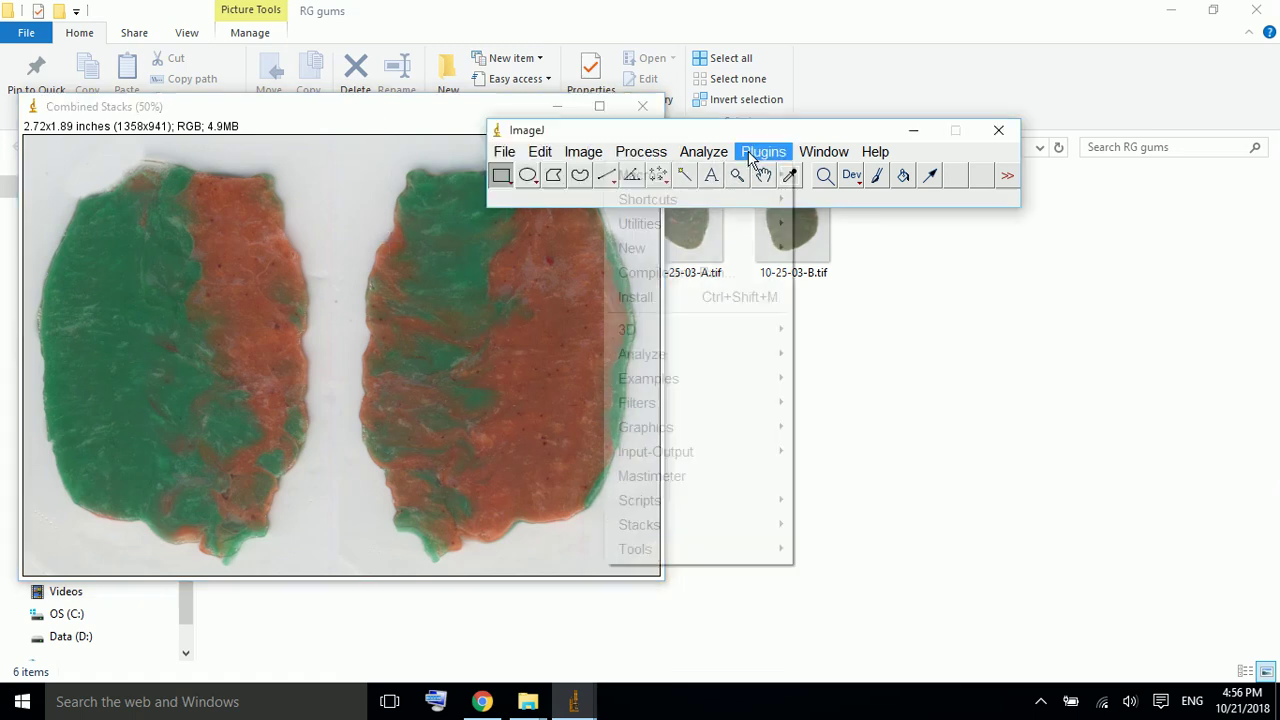
{"action": "left_click", "coordinate": [700, 476]}
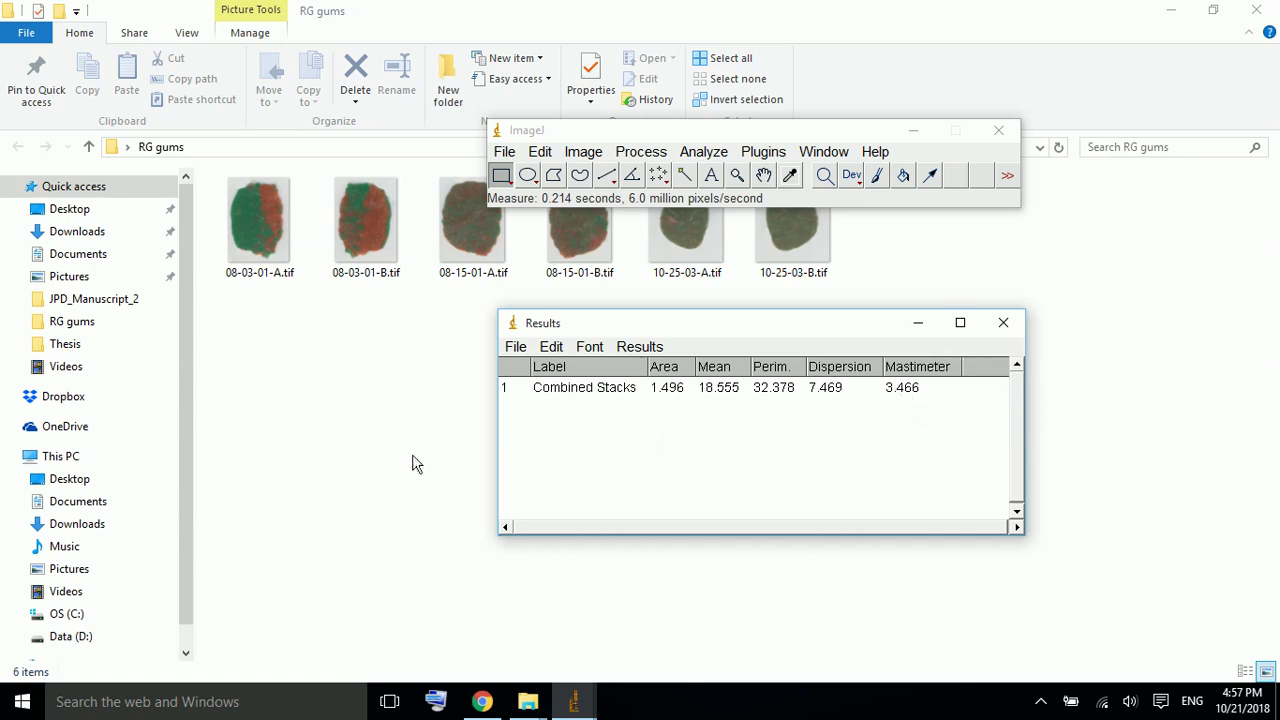
Arrange the gum folder and ImageJ windows and select the 08-15-01-A and B files
{"action": "left_click", "coordinate": [1213, 10]}
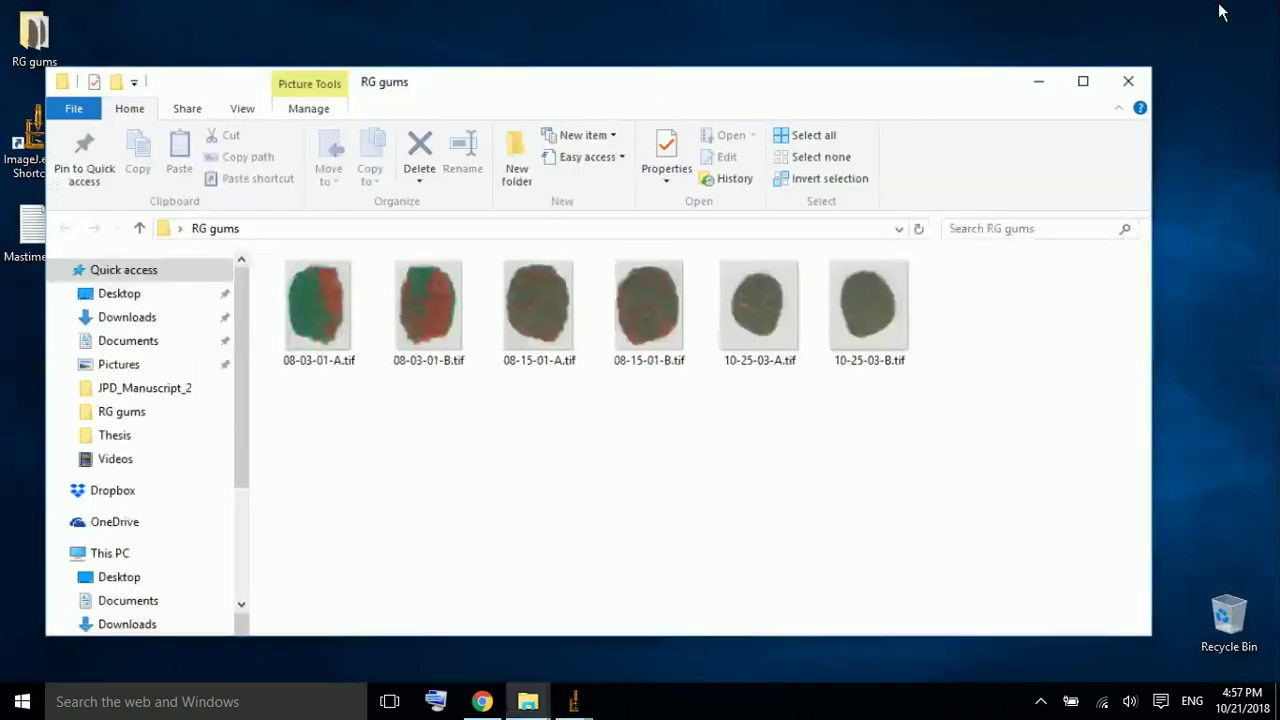
{"action": "left_click_drag", "start_coordinate": [735, 92], "coordinate": [660, 92]}
{"action": "mouse_move", "coordinate": [574, 701]}
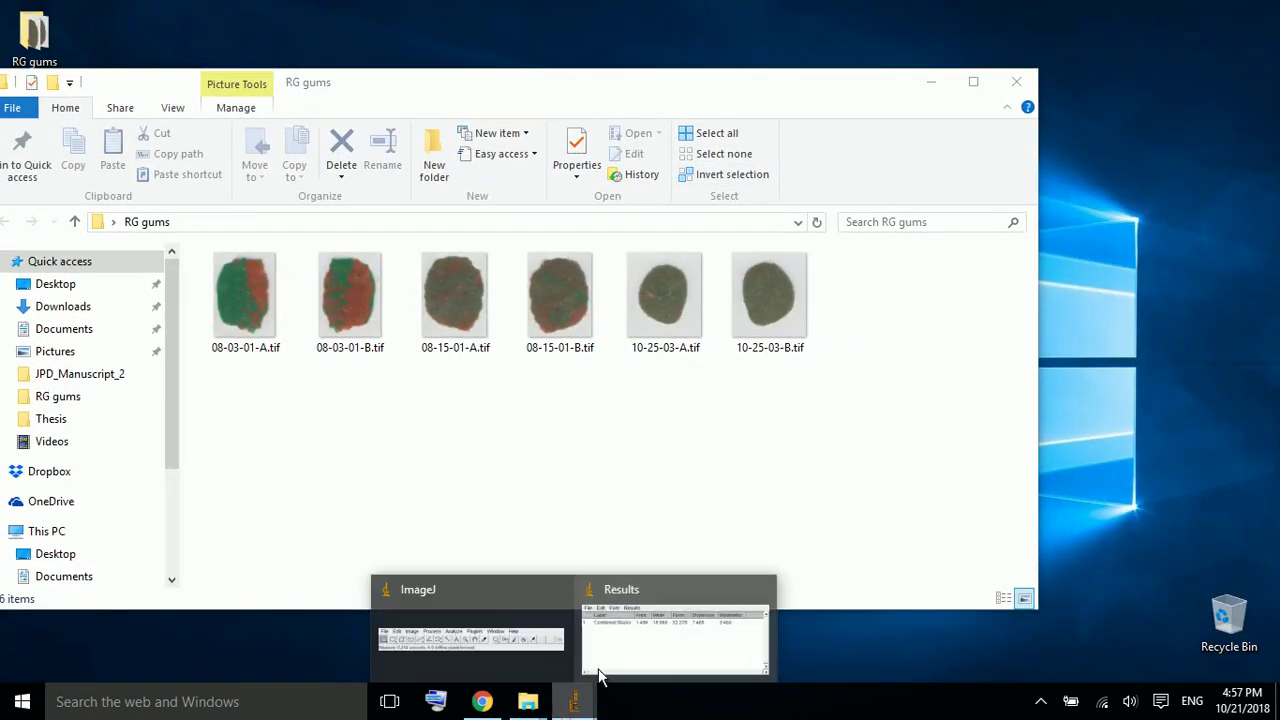
{"action": "left_click", "coordinate": [570, 632]}
{"action": "left_click_drag", "start_coordinate": [567, 432], "coordinate": [423, 312]}
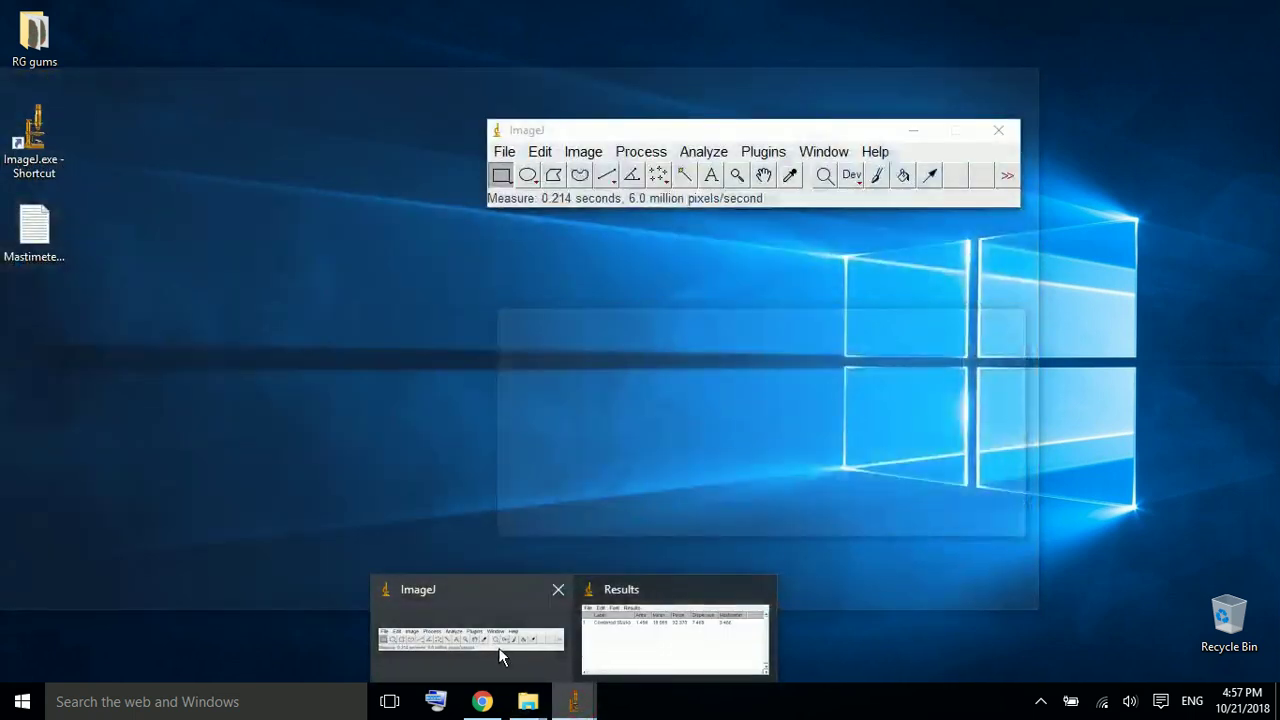
{"action": "left_click", "coordinate": [500, 650]}
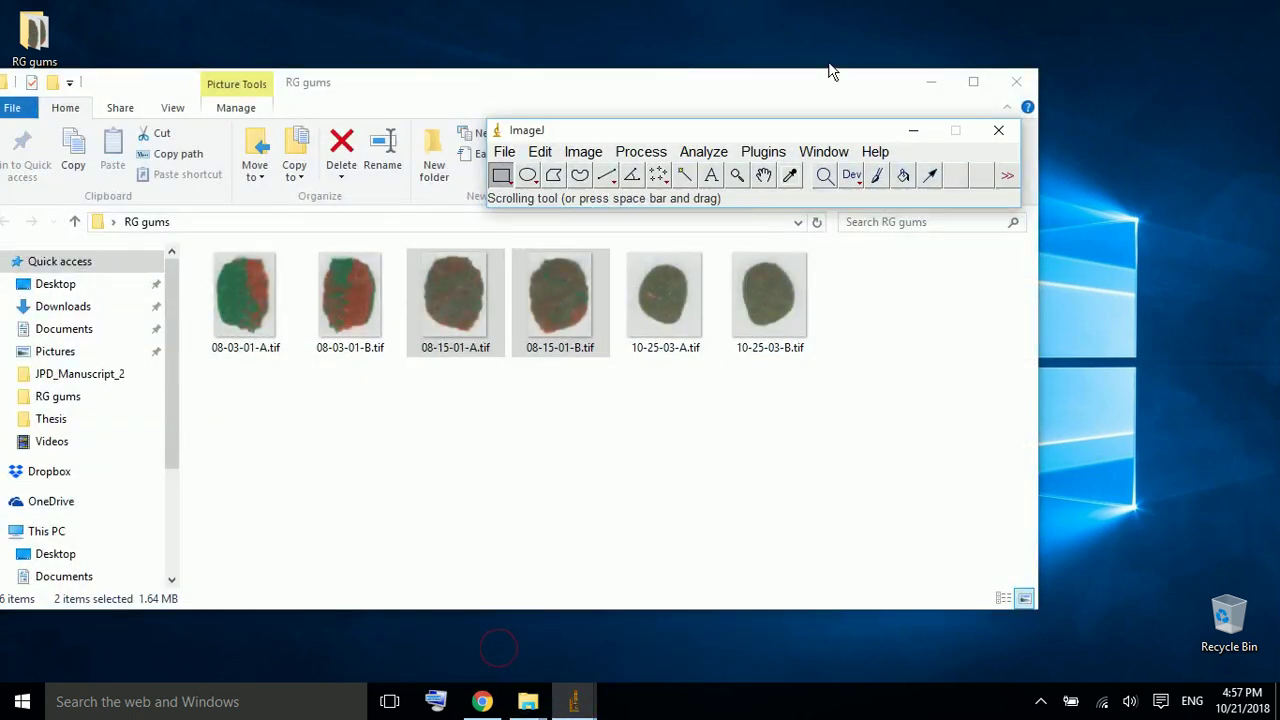
{"action": "left_click_drag", "start_coordinate": [766, 142], "coordinate": [1019, 295]}
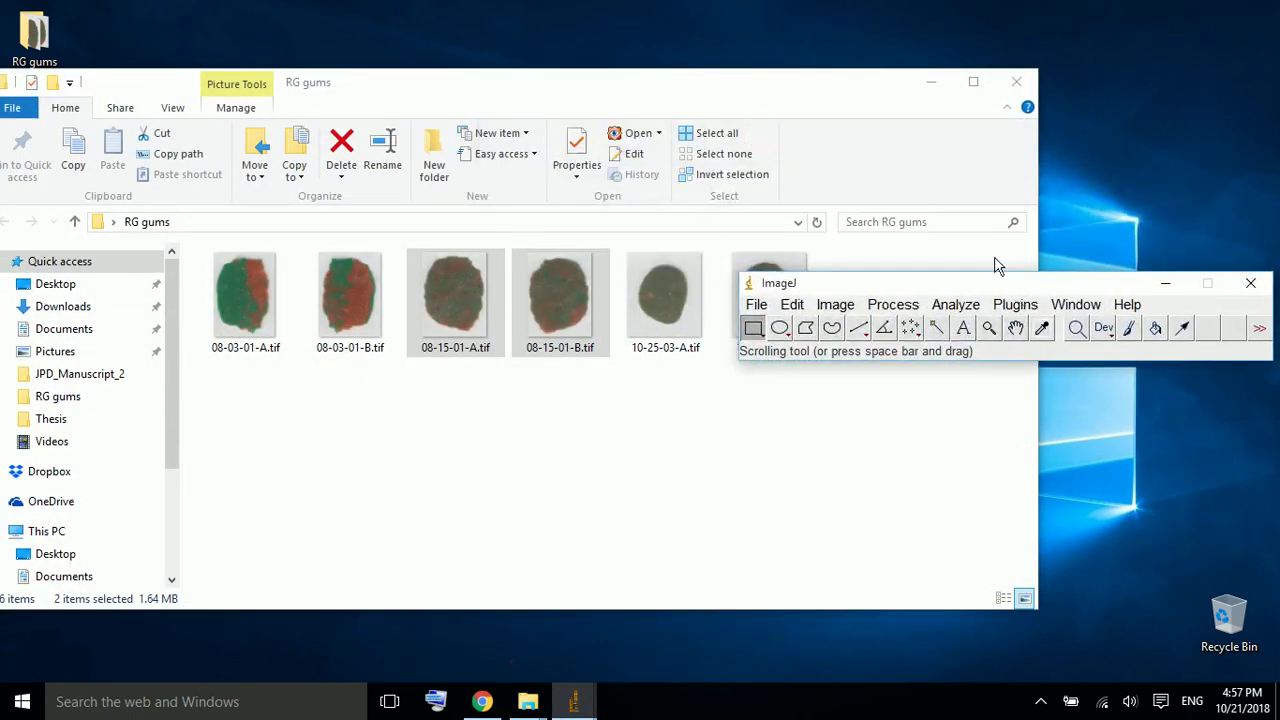
{"action": "left_click_drag", "start_coordinate": [1040, 209], "coordinate": [666, 200]}
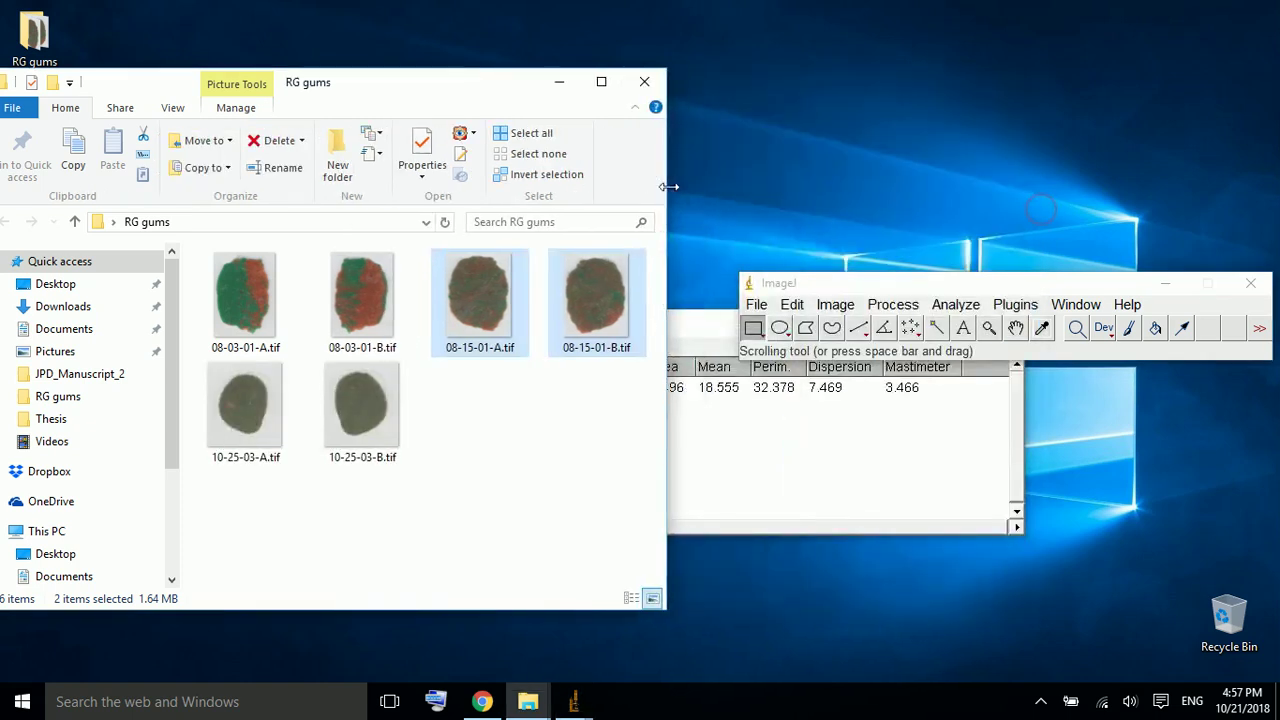
Open both 08-15-01 images in ImageJ and combine them side by side
{"action": "left_click_drag", "start_coordinate": [587, 328], "coordinate": [810, 338]}
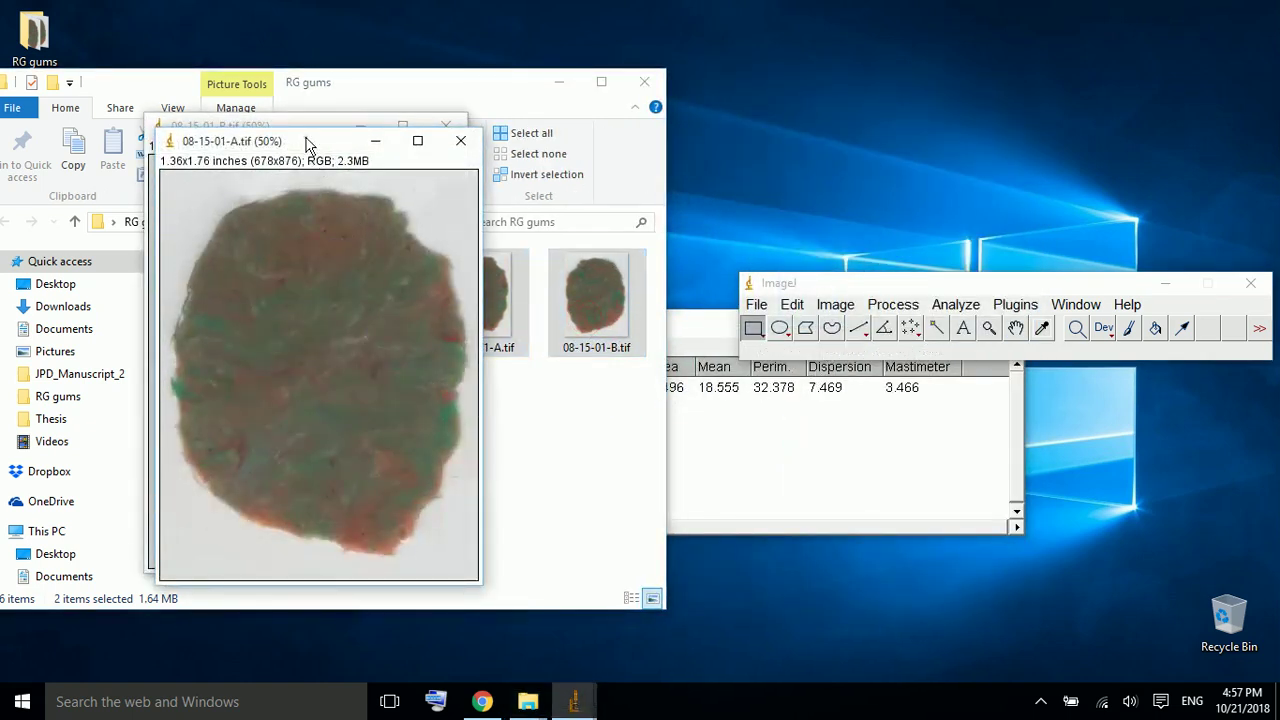
{"action": "left_click_drag", "start_coordinate": [307, 145], "coordinate": [413, 193]}
{"action": "left_click", "coordinate": [893, 304]}
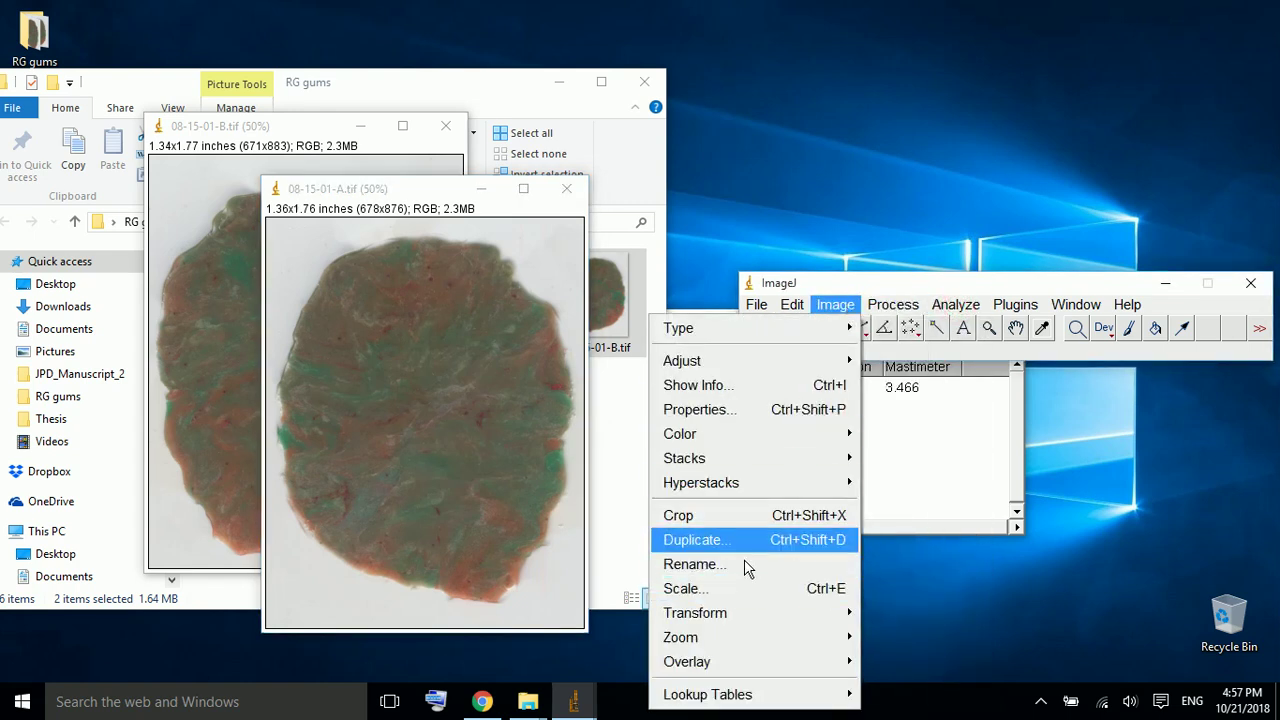
{"action": "mouse_move", "coordinate": [684, 458]}
{"action": "mouse_move", "coordinate": [528, 458]}
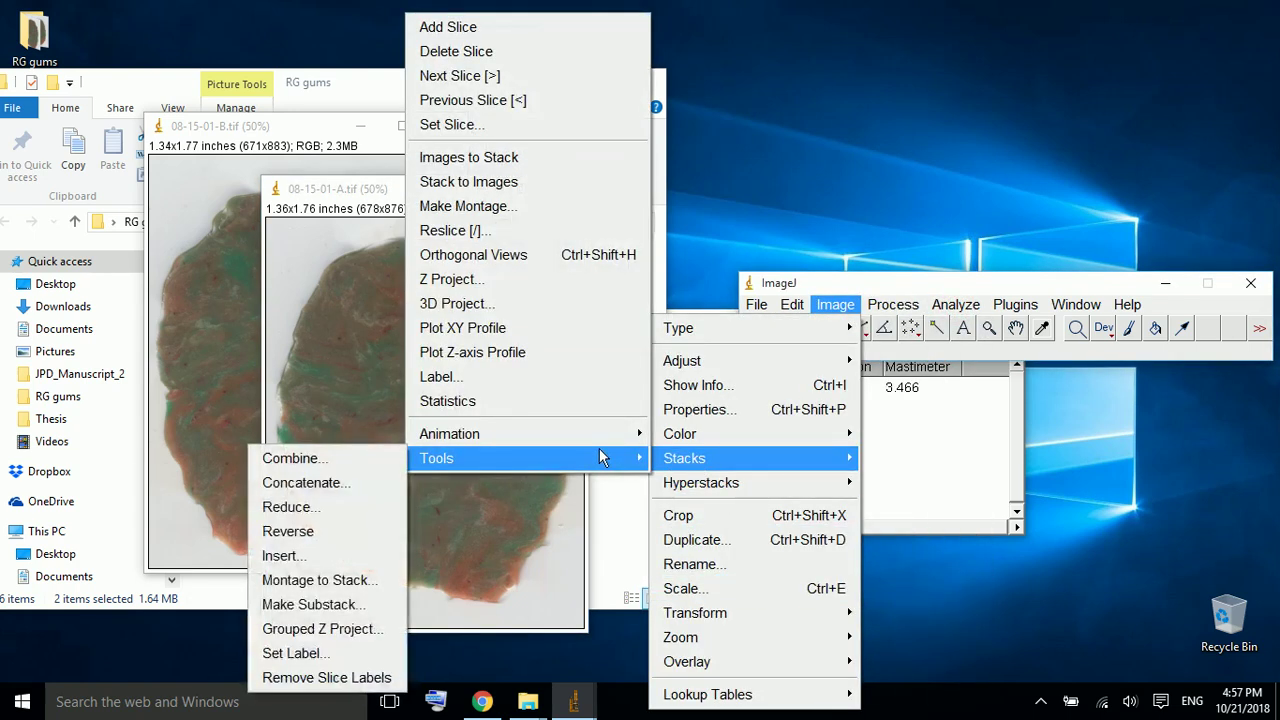
{"action": "left_click", "coordinate": [389, 462]}
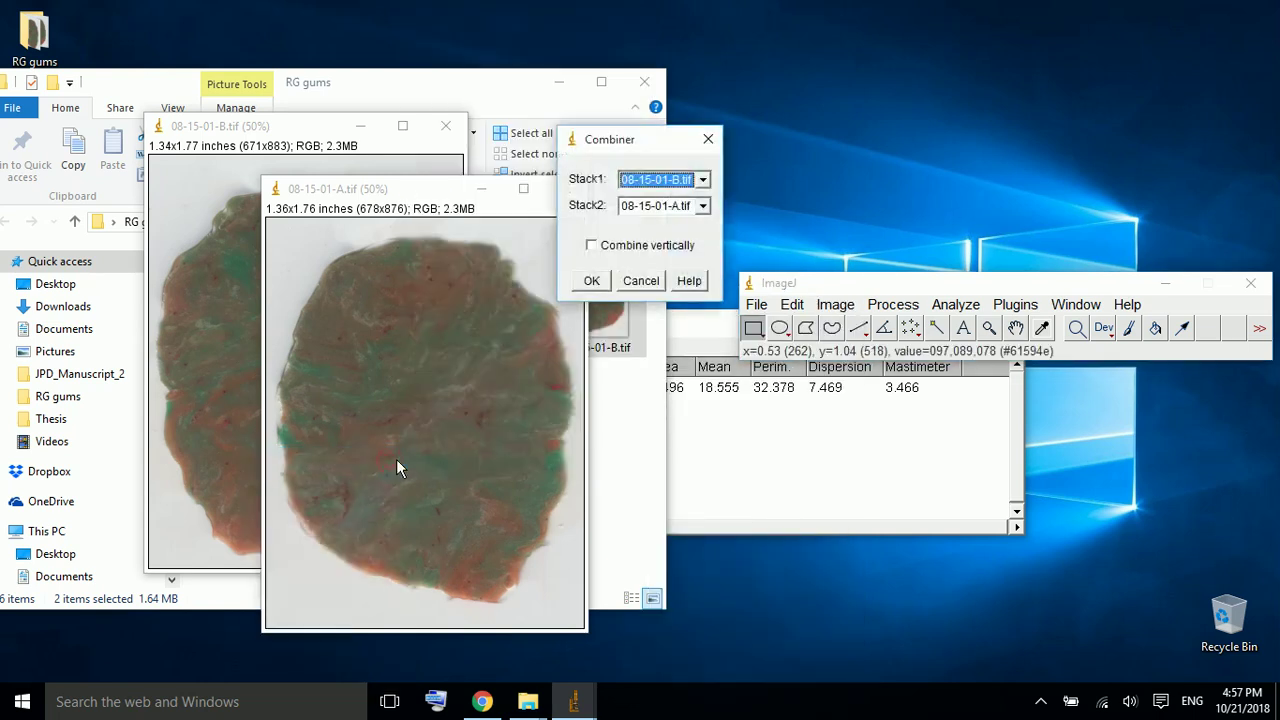
{"action": "left_click", "coordinate": [590, 283]}
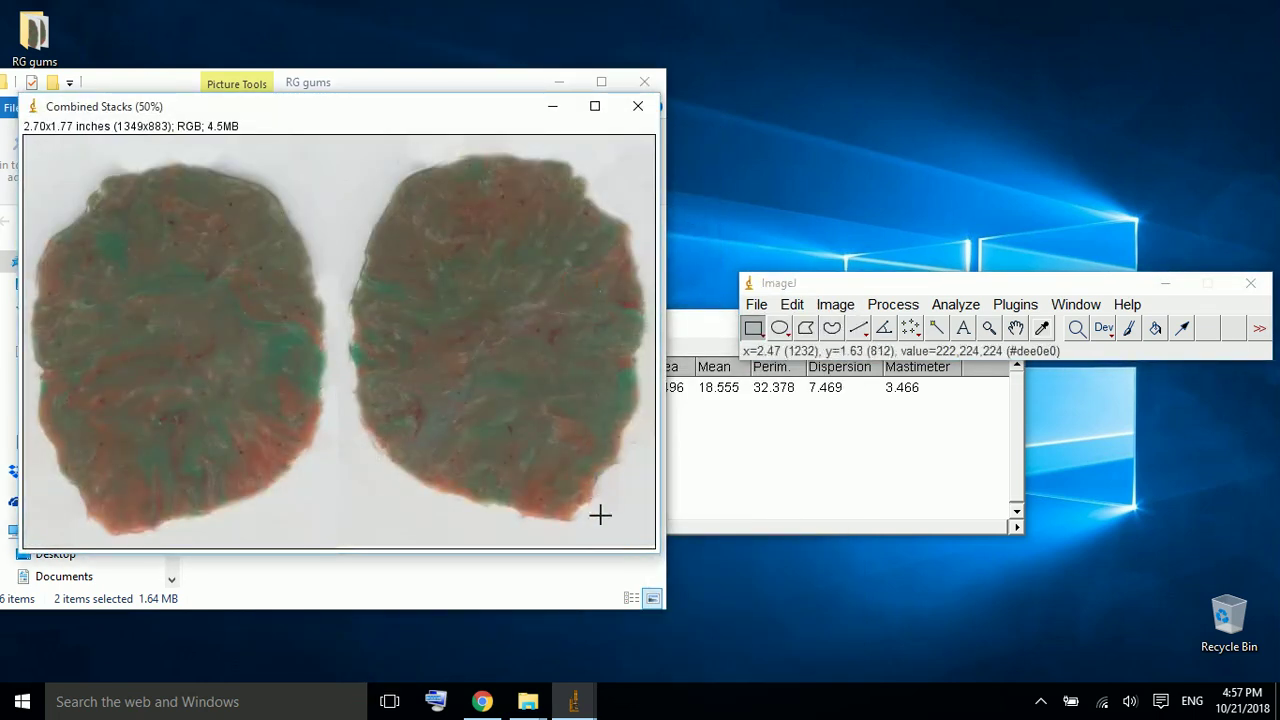
Measure the combined 08-15-01 pair with Mastimeter (18.135) and select the 10-25-03 files
{"action": "left_click", "coordinate": [1010, 305]}
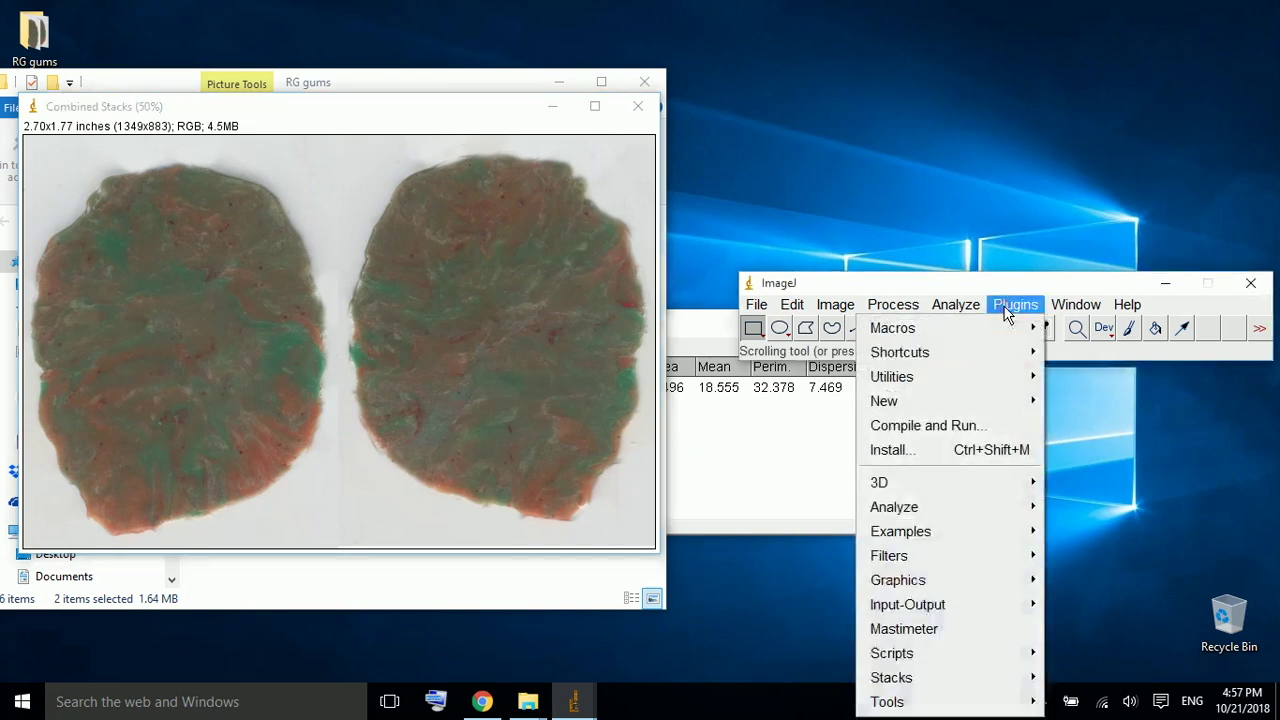
{"action": "left_click", "coordinate": [902, 628]}
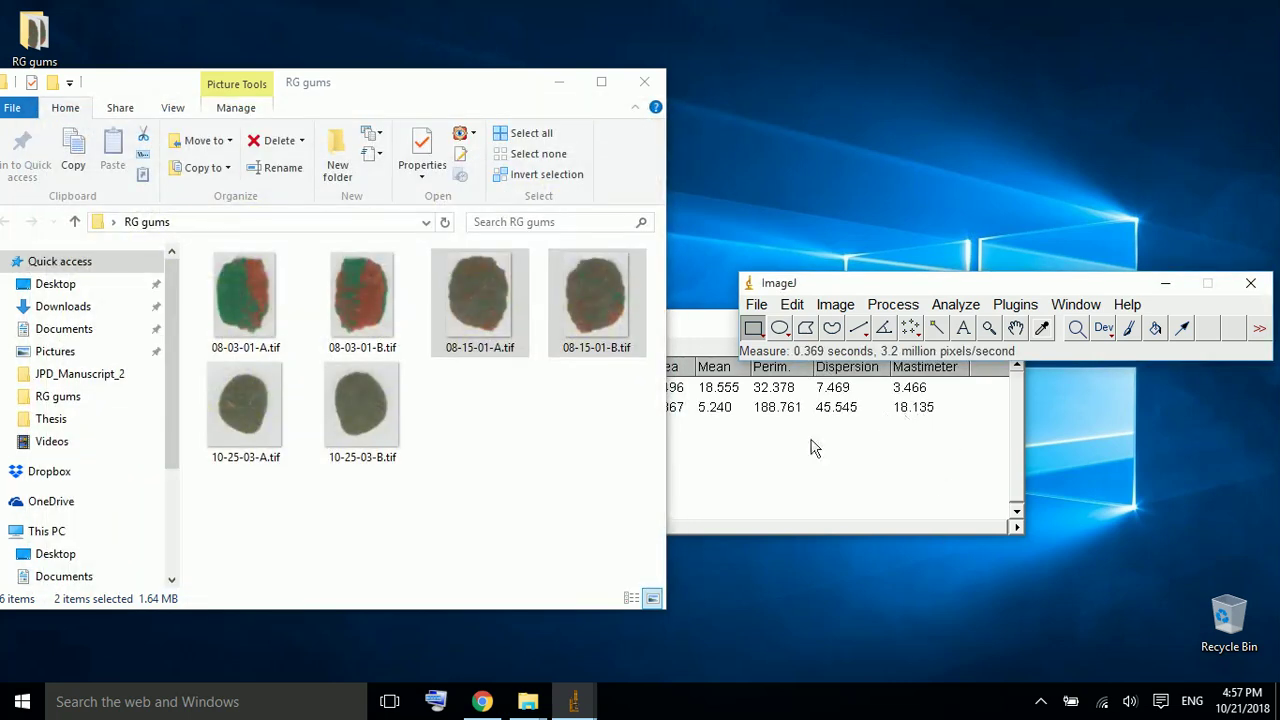
{"action": "left_click_drag", "start_coordinate": [416, 506], "coordinate": [196, 362]}
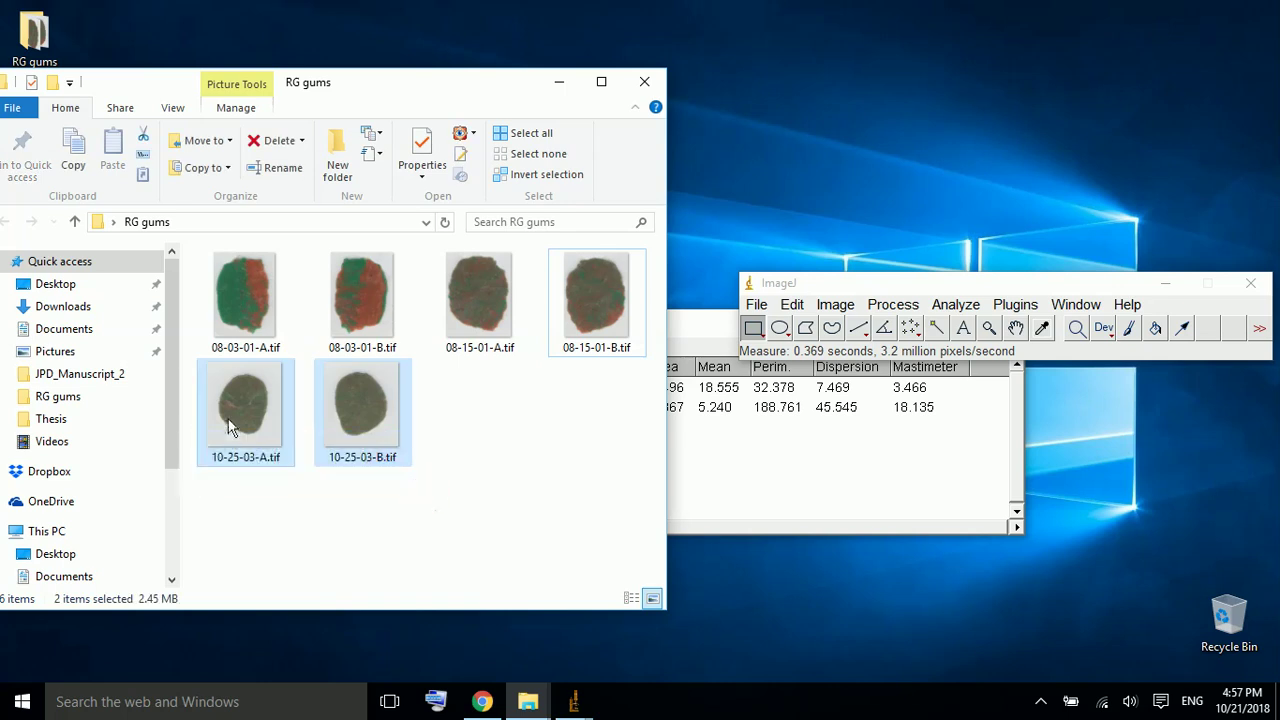
Drop the 10-25-03-A and B scans into ImageJ and combine them into one image
{"action": "left_click_drag", "start_coordinate": [700, 418], "coordinate": [840, 290]}
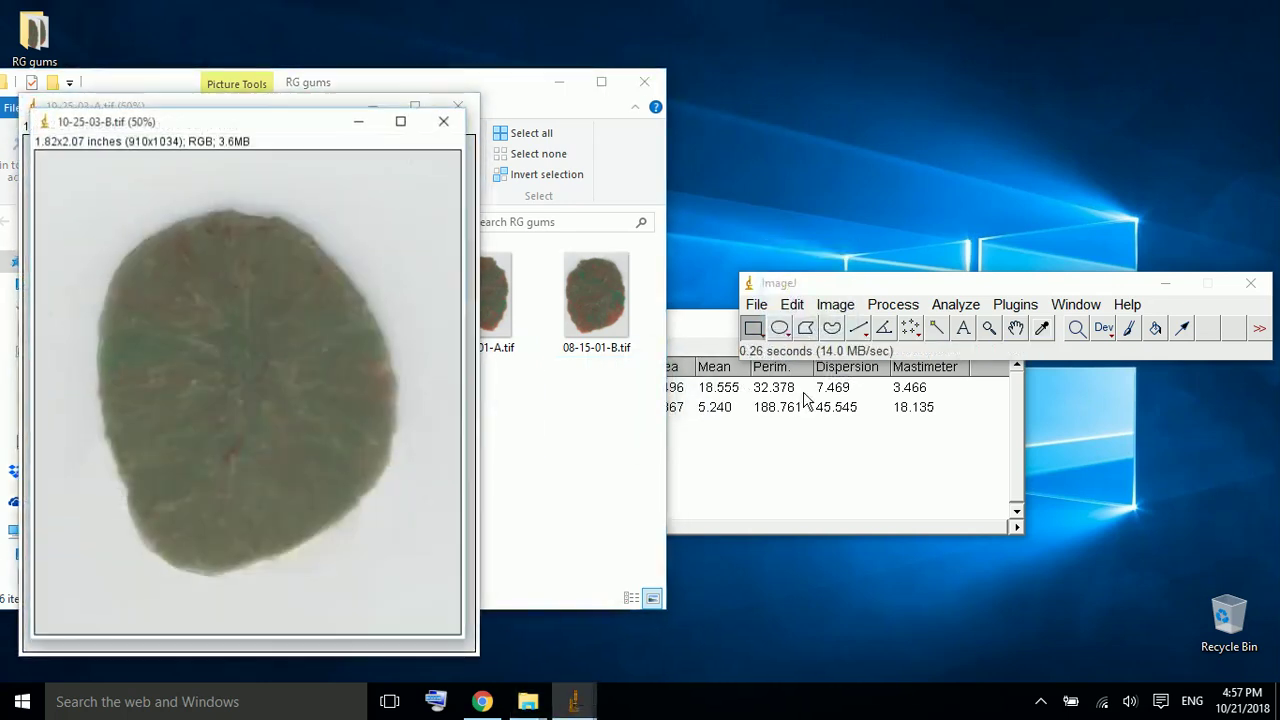
{"action": "left_click", "coordinate": [838, 304]}
{"action": "mouse_move", "coordinate": [700, 458]}
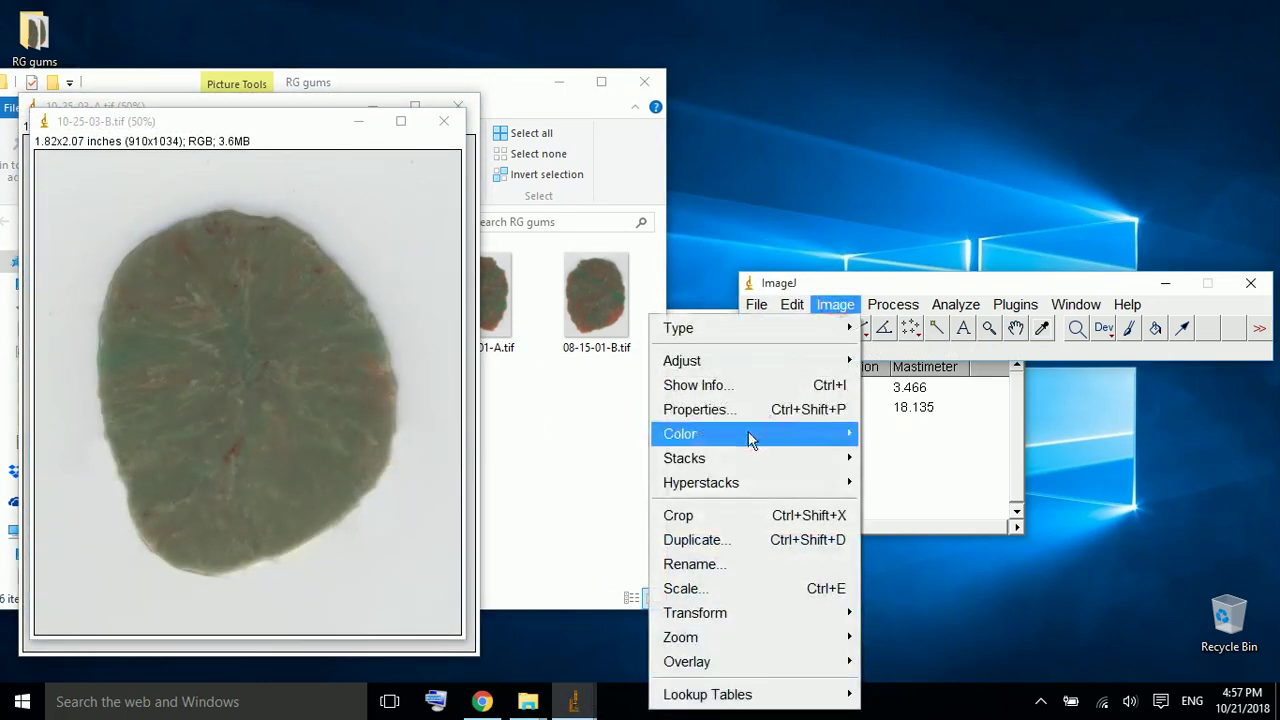
{"action": "mouse_move", "coordinate": [437, 458]}
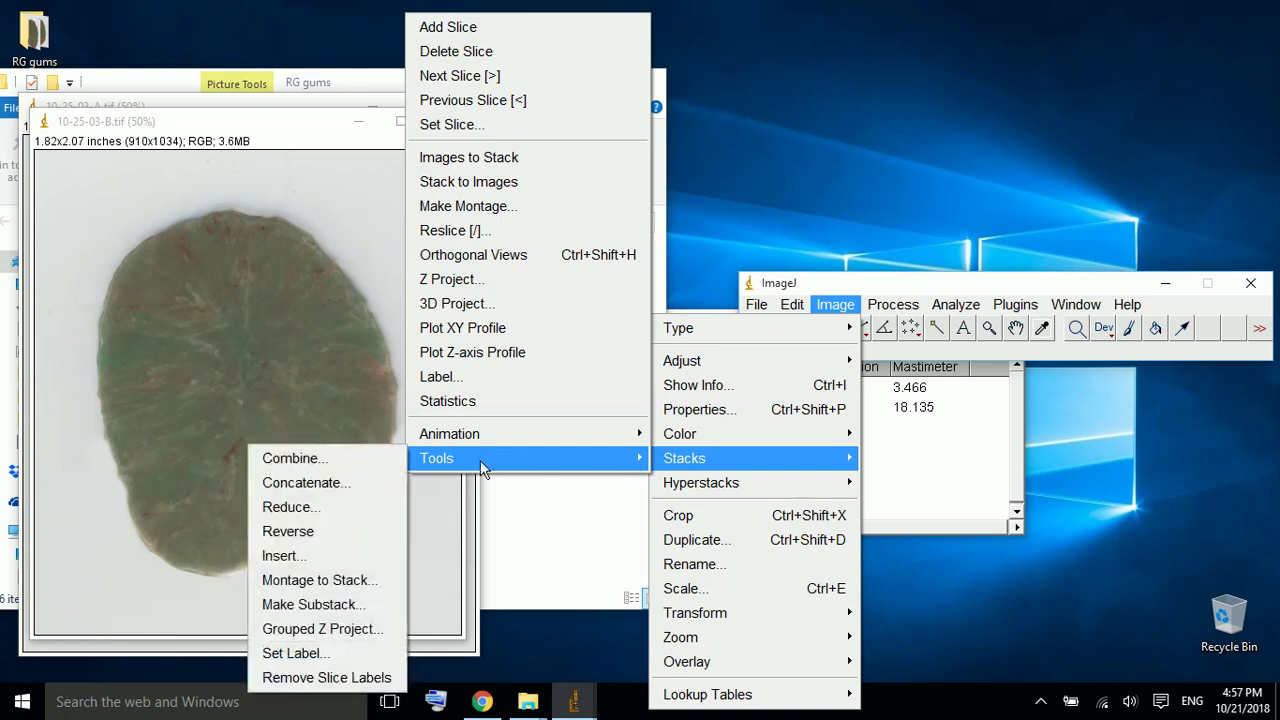
{"action": "left_click", "coordinate": [387, 464]}
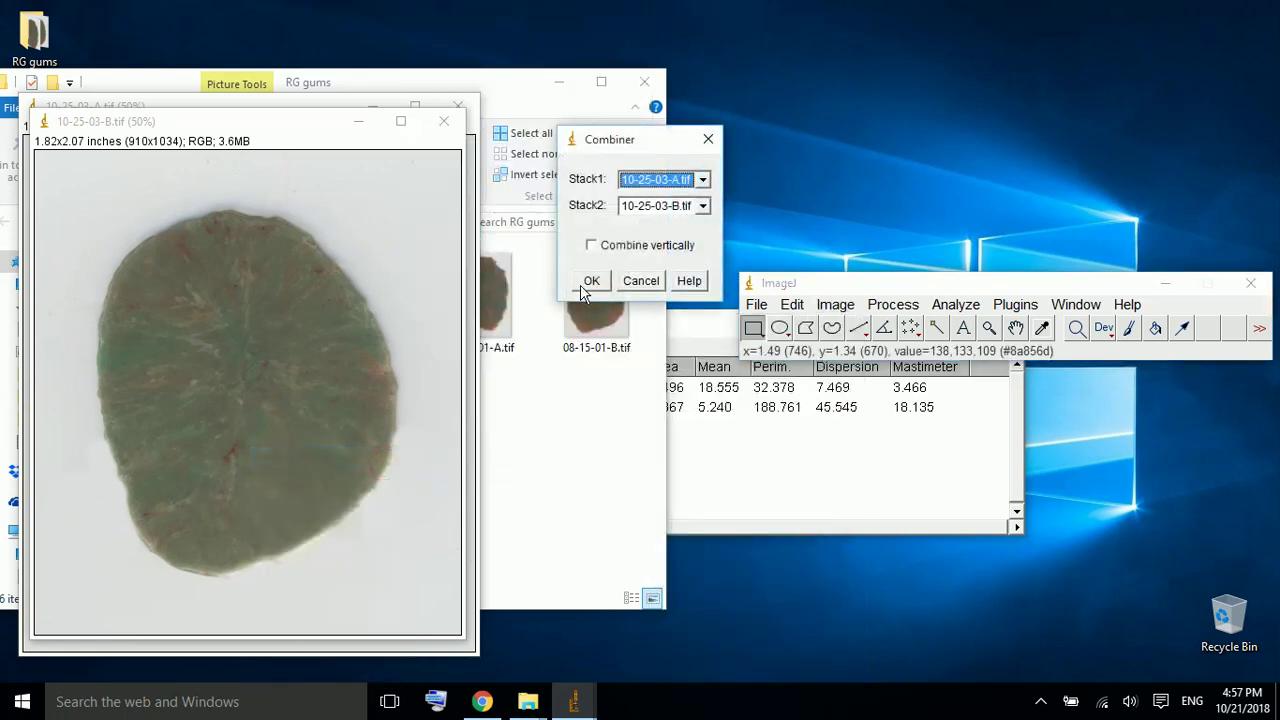
{"action": "left_click", "coordinate": [588, 280]}
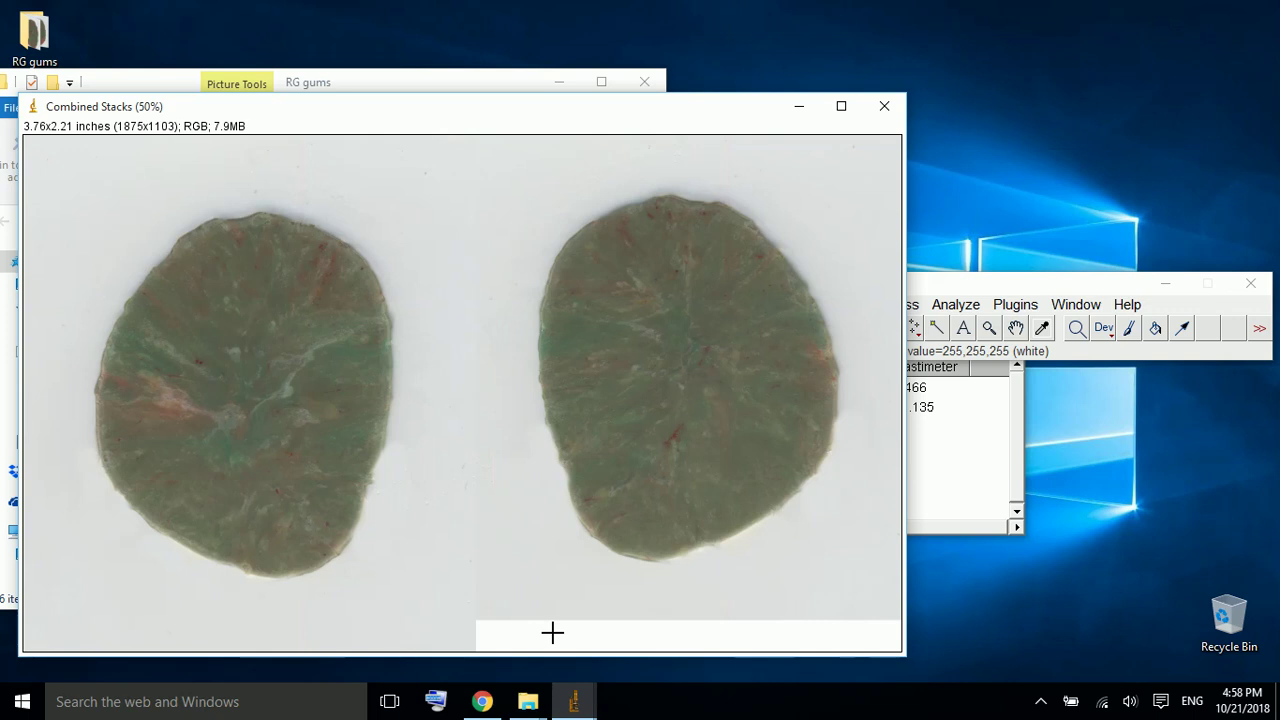
{"action": "left_click", "coordinate": [965, 287]}
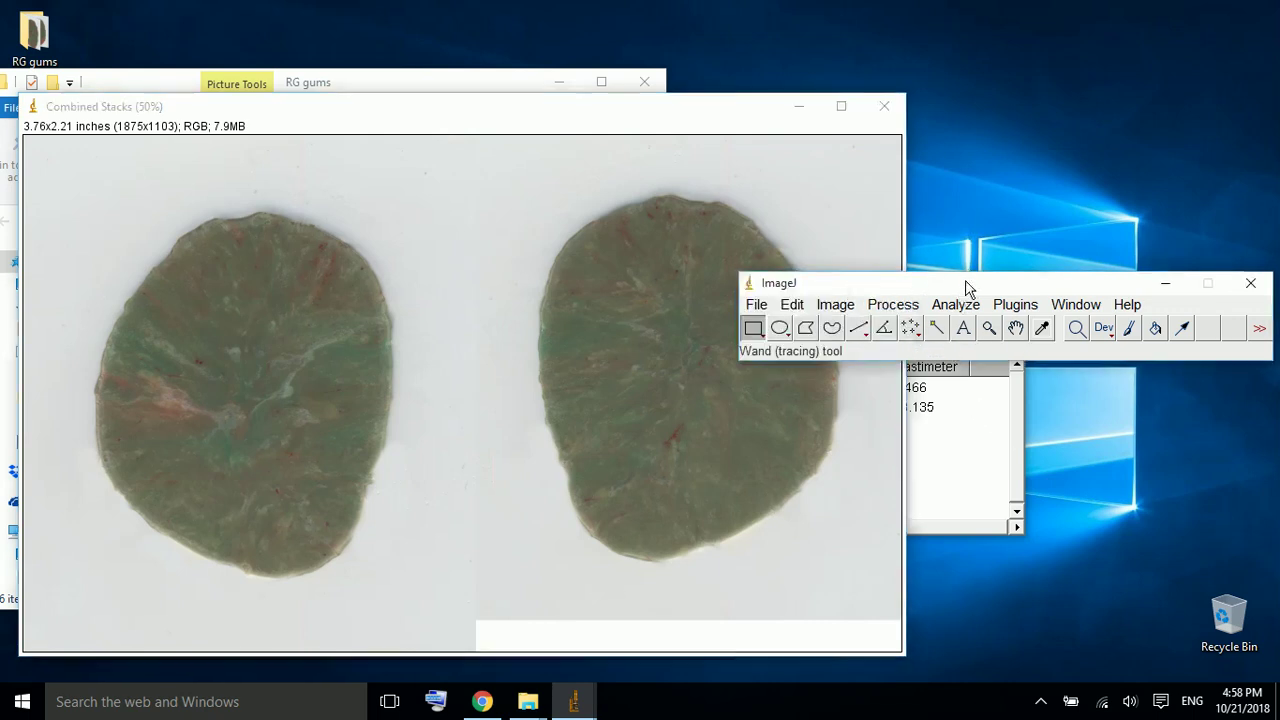
{"action": "left_click", "coordinate": [794, 308]}
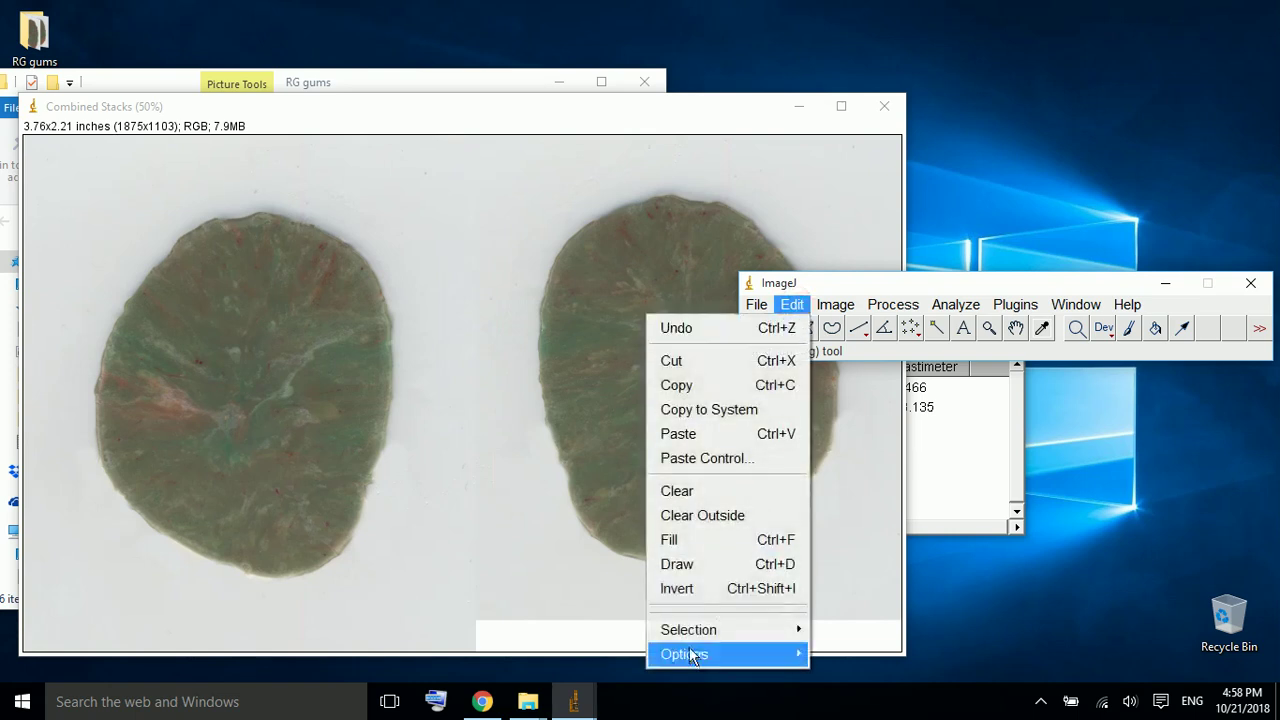
{"action": "mouse_move", "coordinate": [728, 654]}
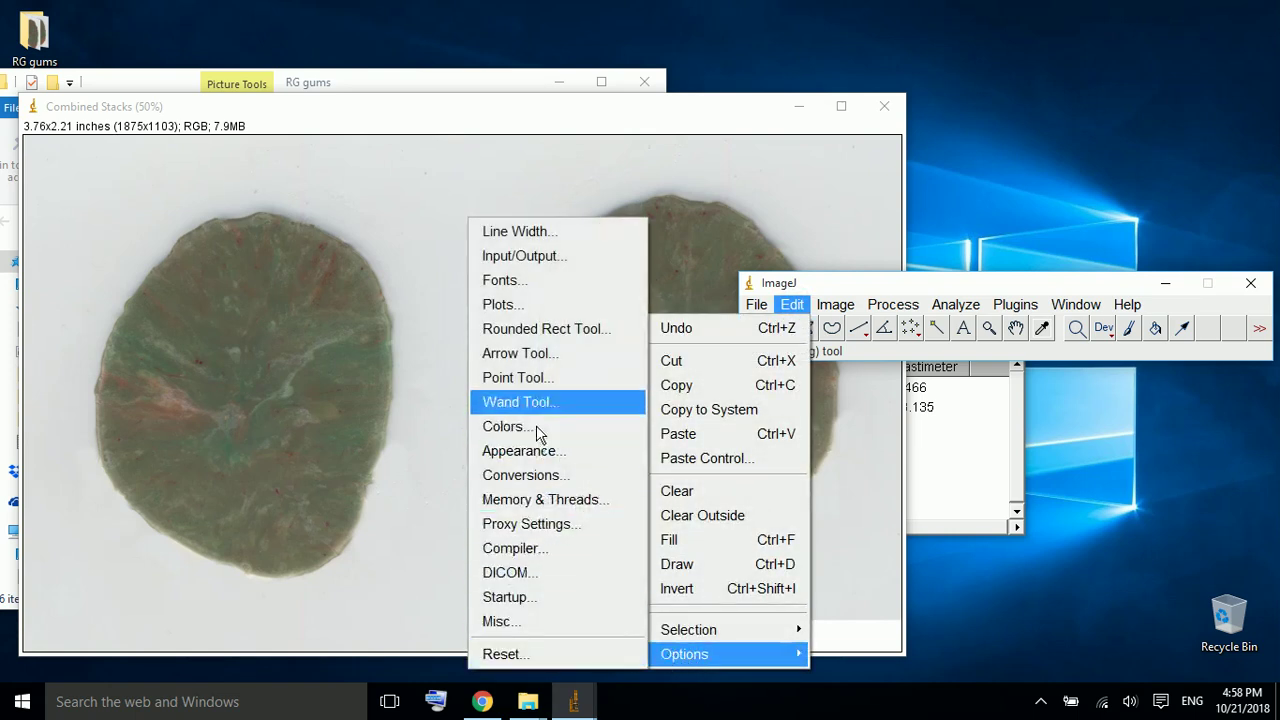
{"action": "left_click", "coordinate": [517, 424]}
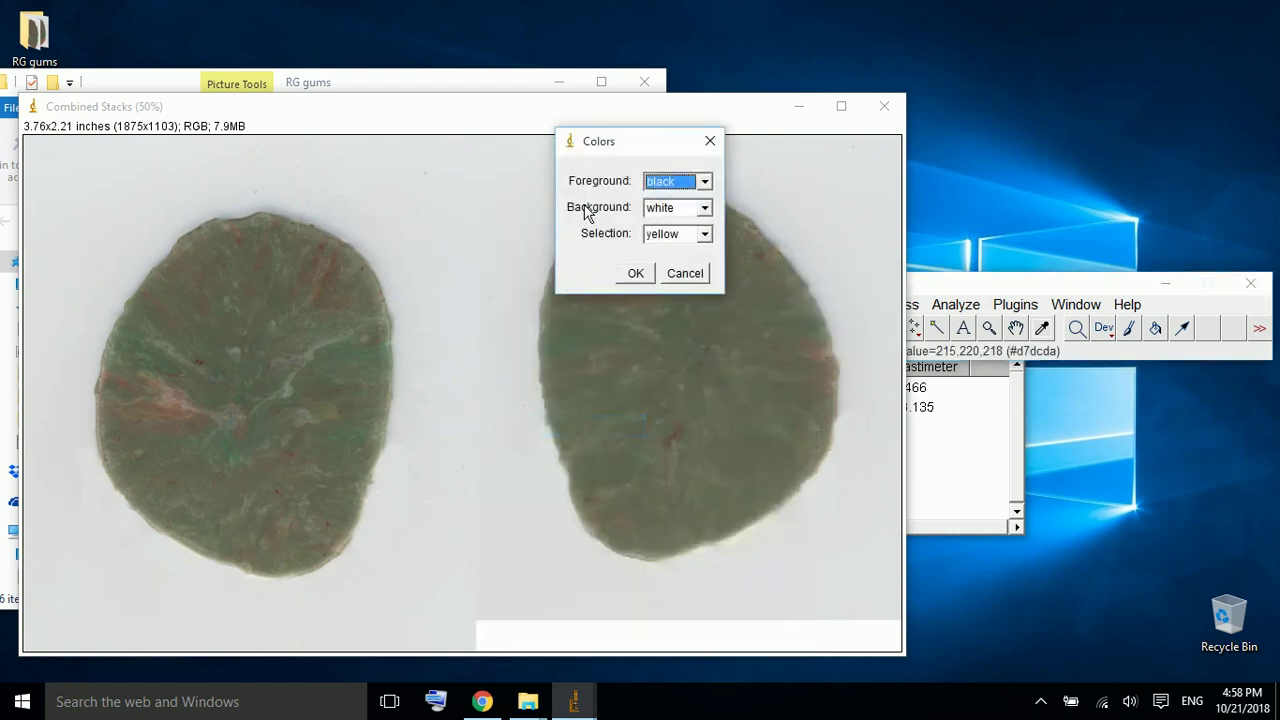
{"action": "left_click", "coordinate": [660, 211]}
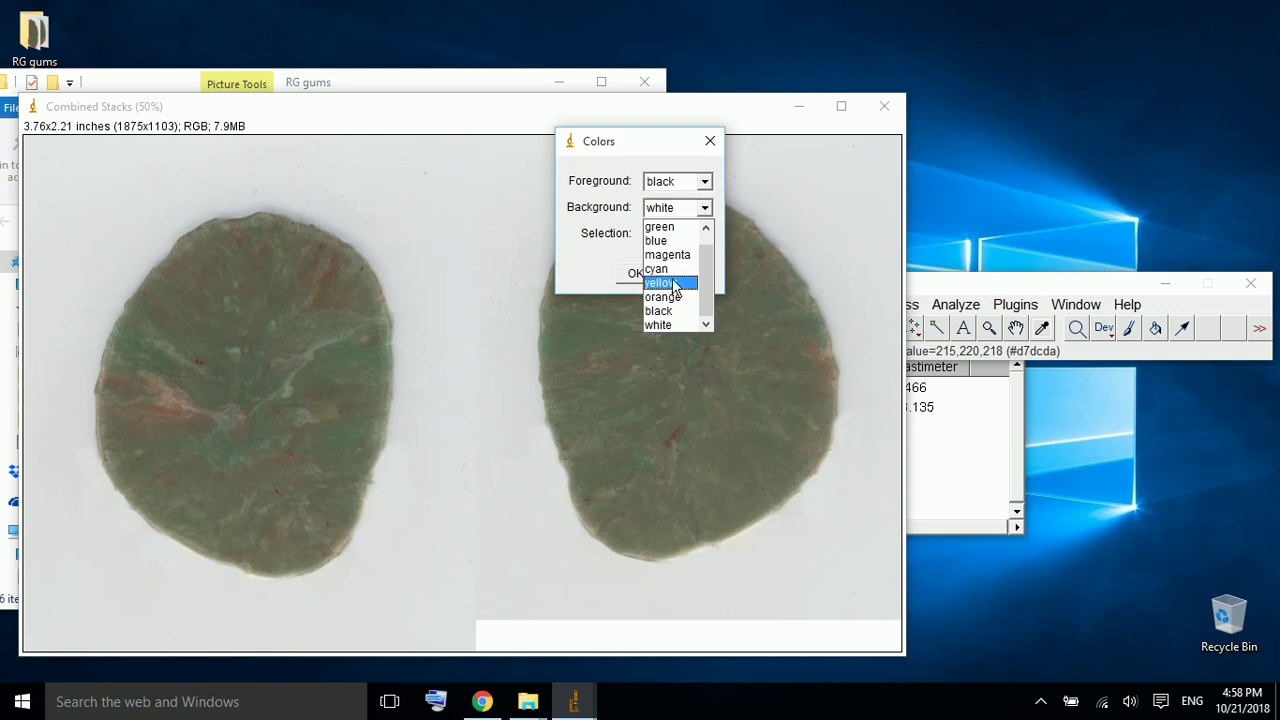
{"action": "left_click", "coordinate": [589, 259]}
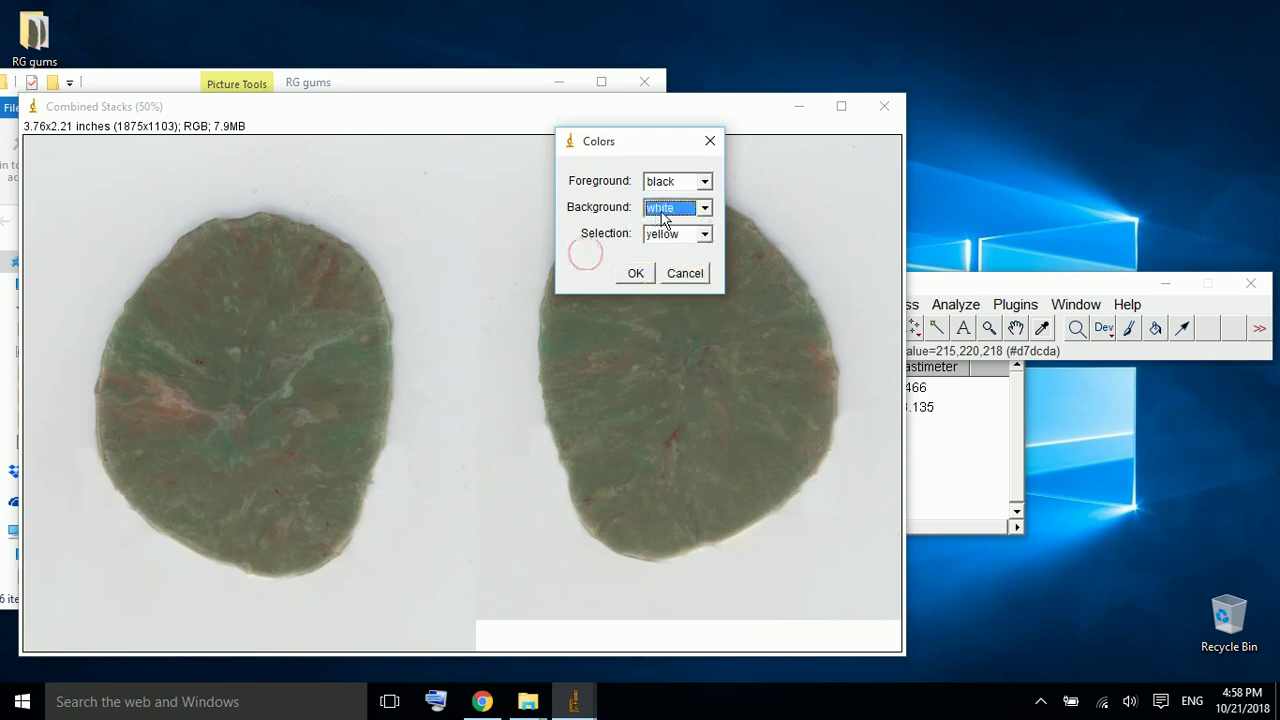
{"action": "left_click", "coordinate": [635, 274]}
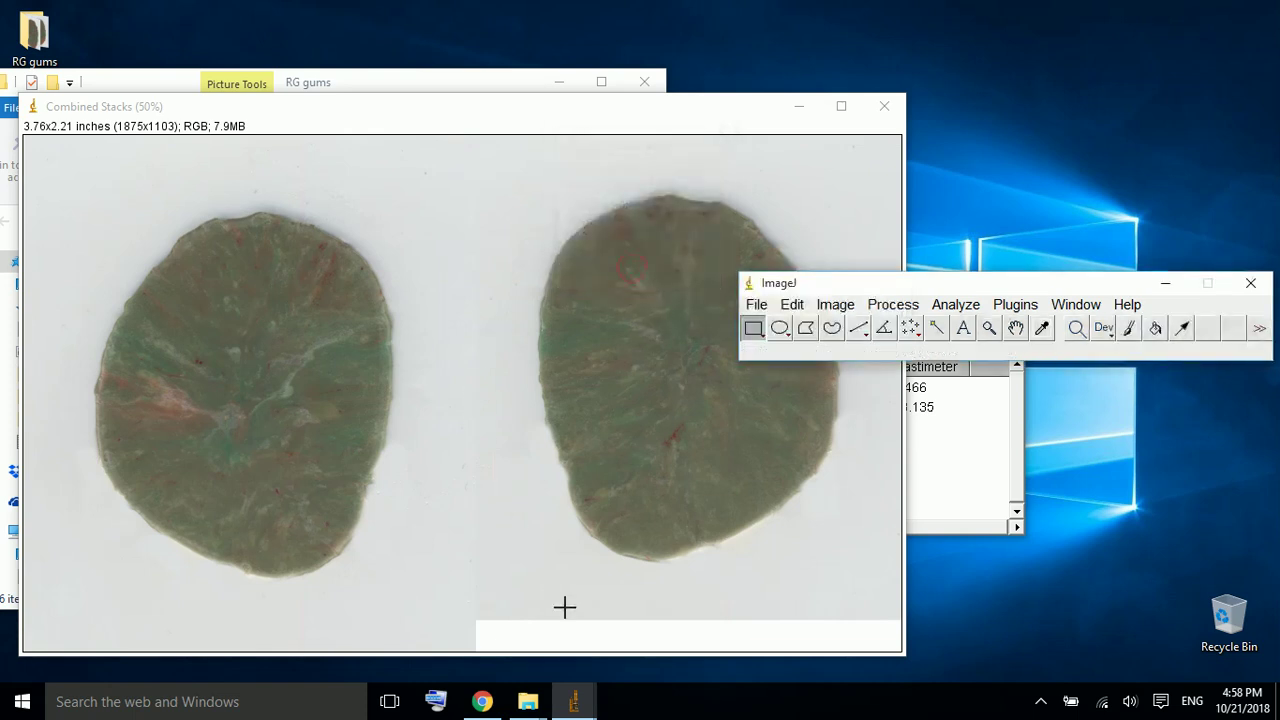
{"action": "left_click", "coordinate": [1016, 304]}
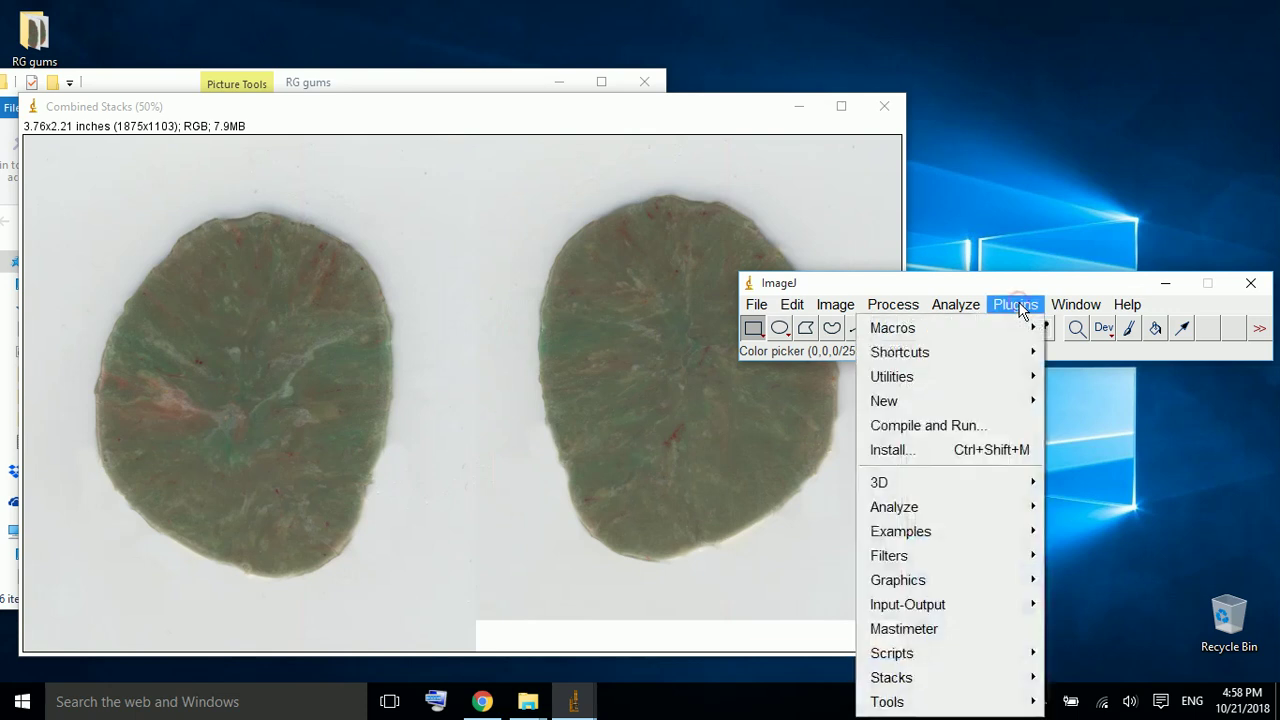
Run Mastimeter on the combined 10-25-03 pair (23.735), then check the Results File menu
{"action": "left_click", "coordinate": [936, 626]}
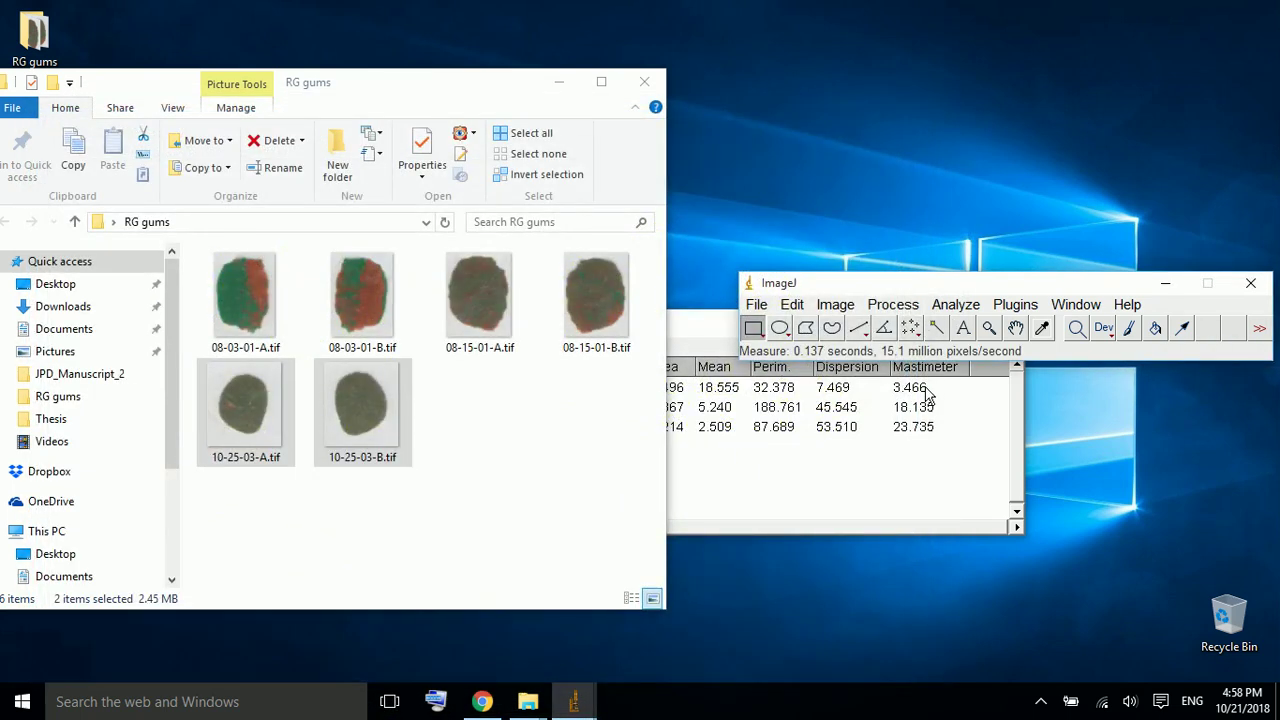
{"action": "left_click", "coordinate": [910, 440]}
{"action": "left_click", "coordinate": [516, 347]}
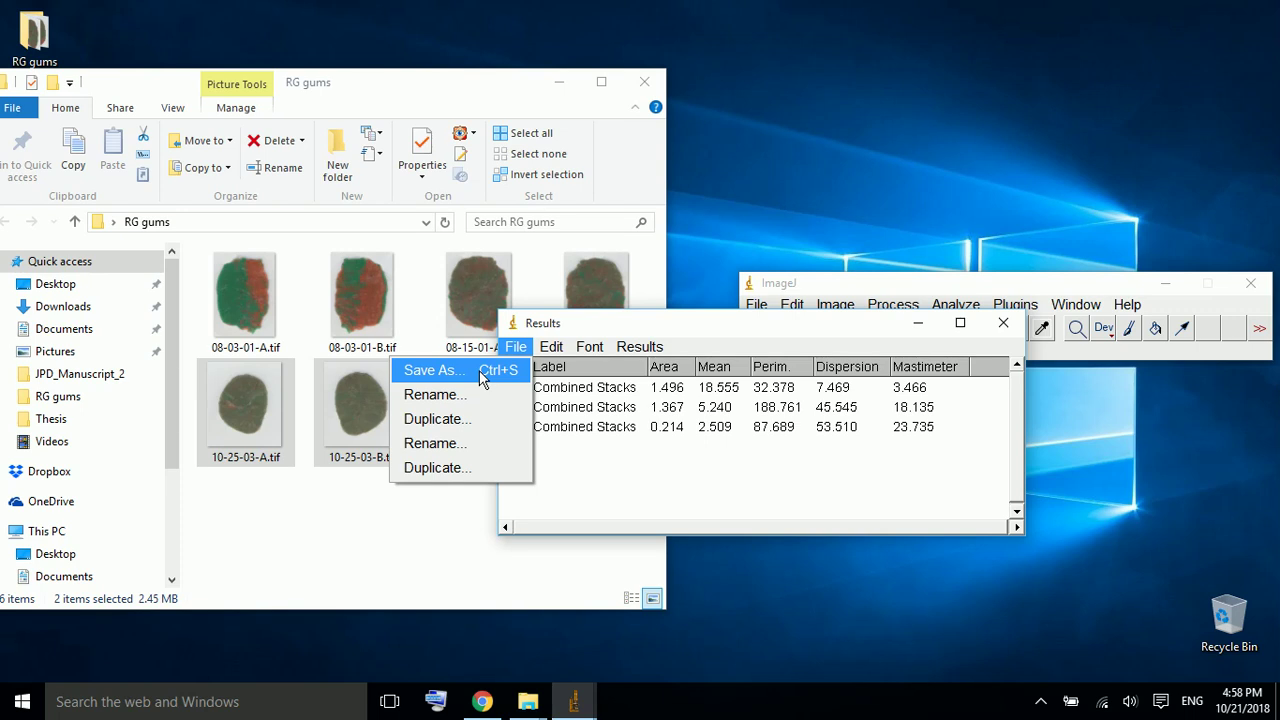
{"action": "left_click", "coordinate": [505, 420]}
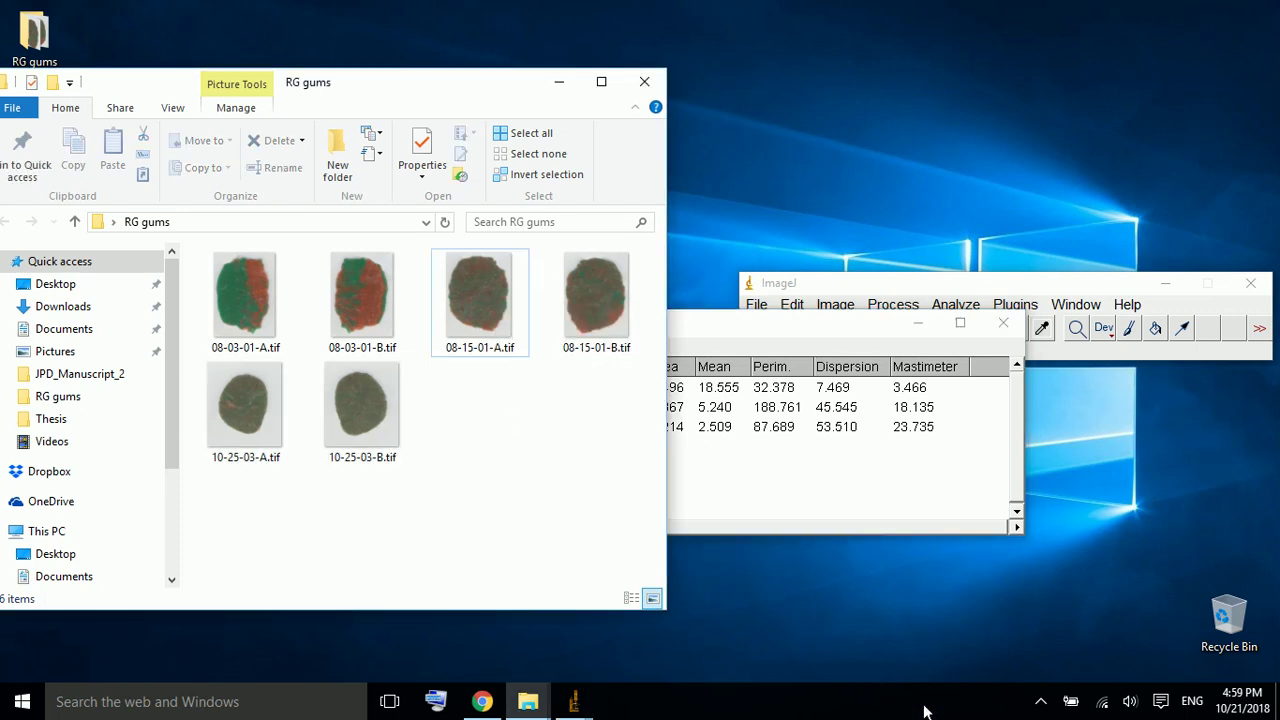